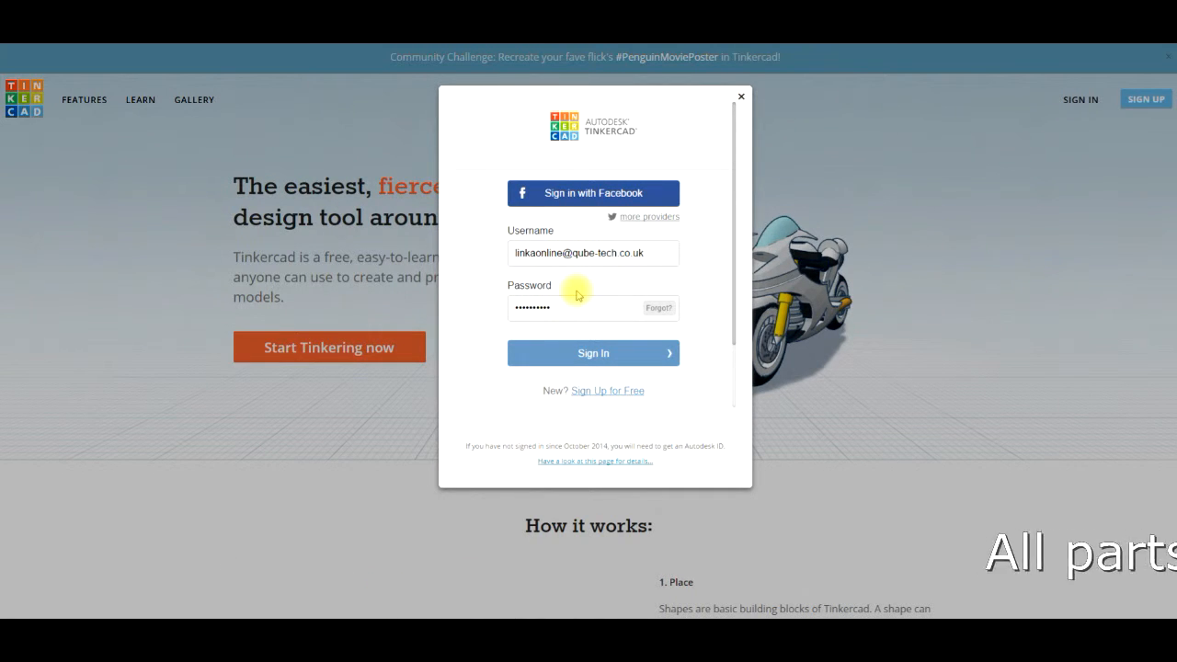
Sign in with the filled-in account credentials and choose to be remembered on this computer
{"action": "left_click", "coordinate": [594, 354]}
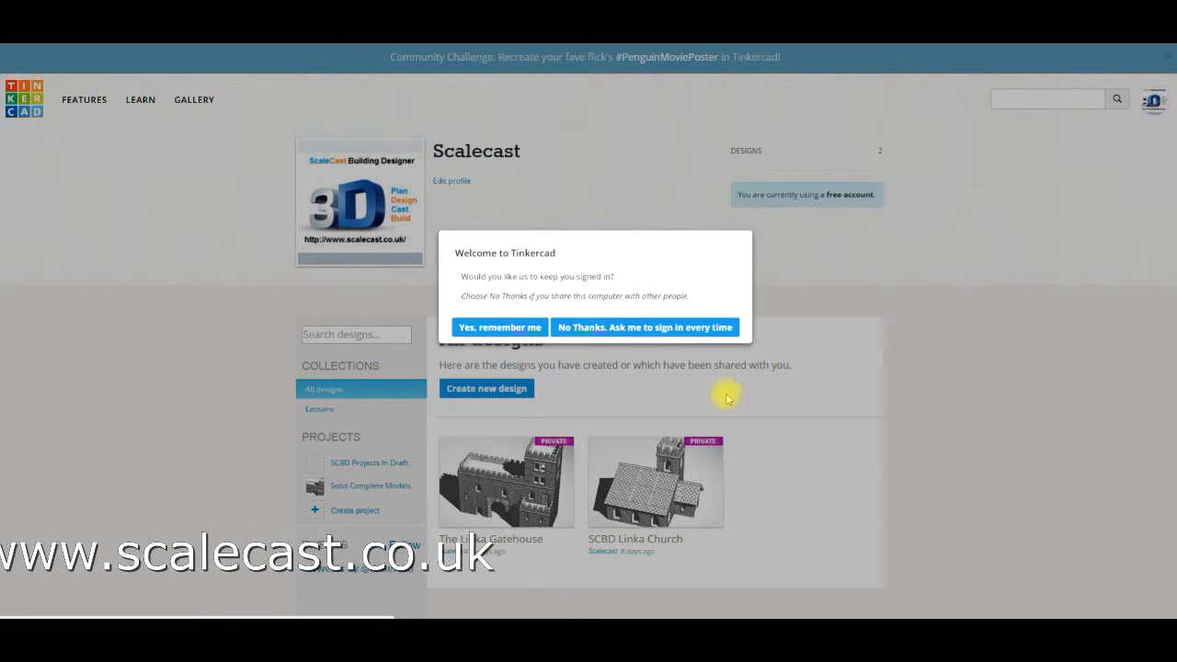
{"action": "left_click", "coordinate": [513, 328]}
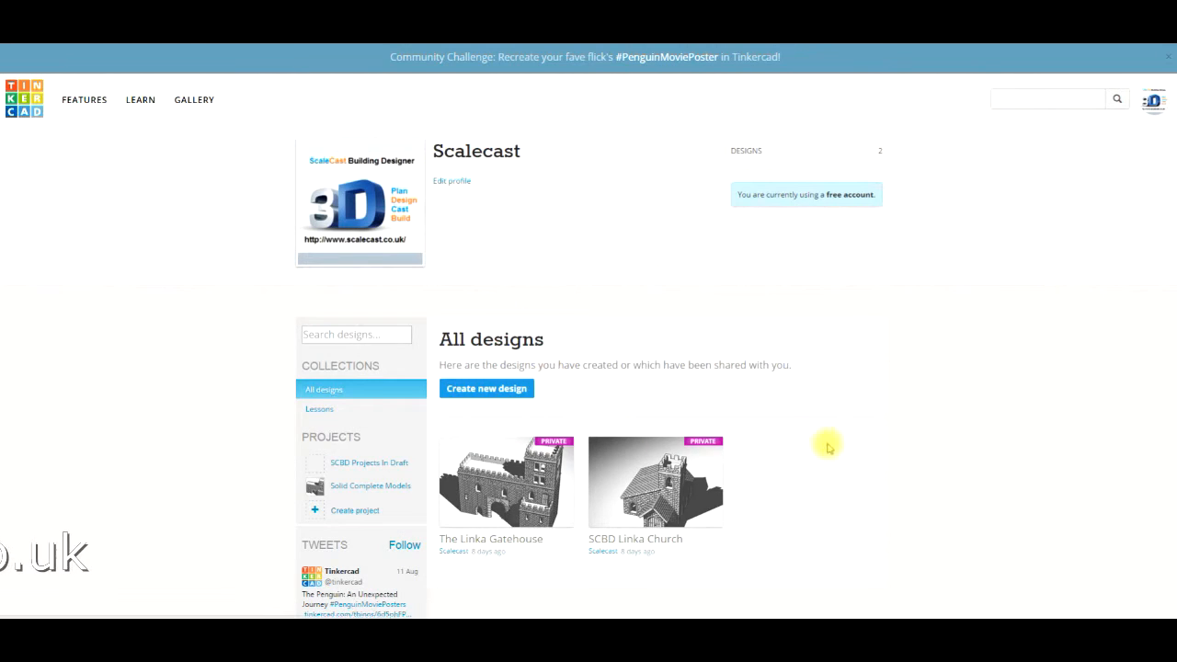
Create a new project in the Projects list of the designs dashboard
{"action": "scroll", "coordinate": [890, 399], "scroll_direction": "down", "scroll_amount": 1}
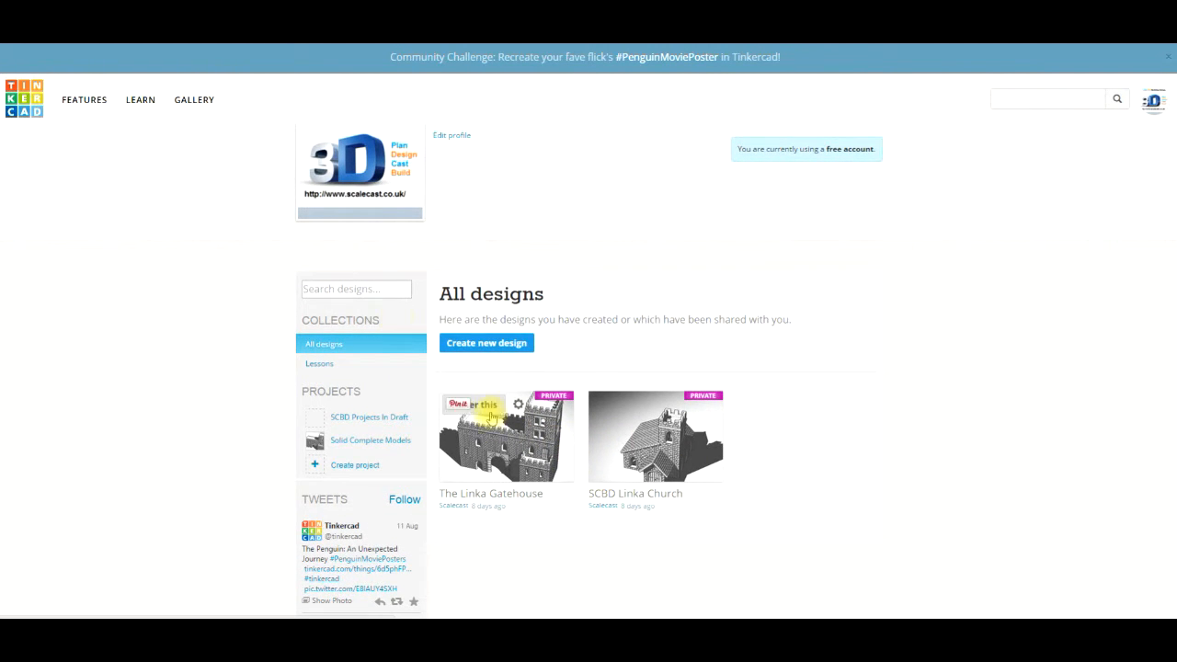
{"action": "scroll", "coordinate": [542, 423], "scroll_direction": "down", "scroll_amount": 1}
{"action": "scroll", "coordinate": [542, 423], "scroll_direction": "down", "scroll_amount": 1}
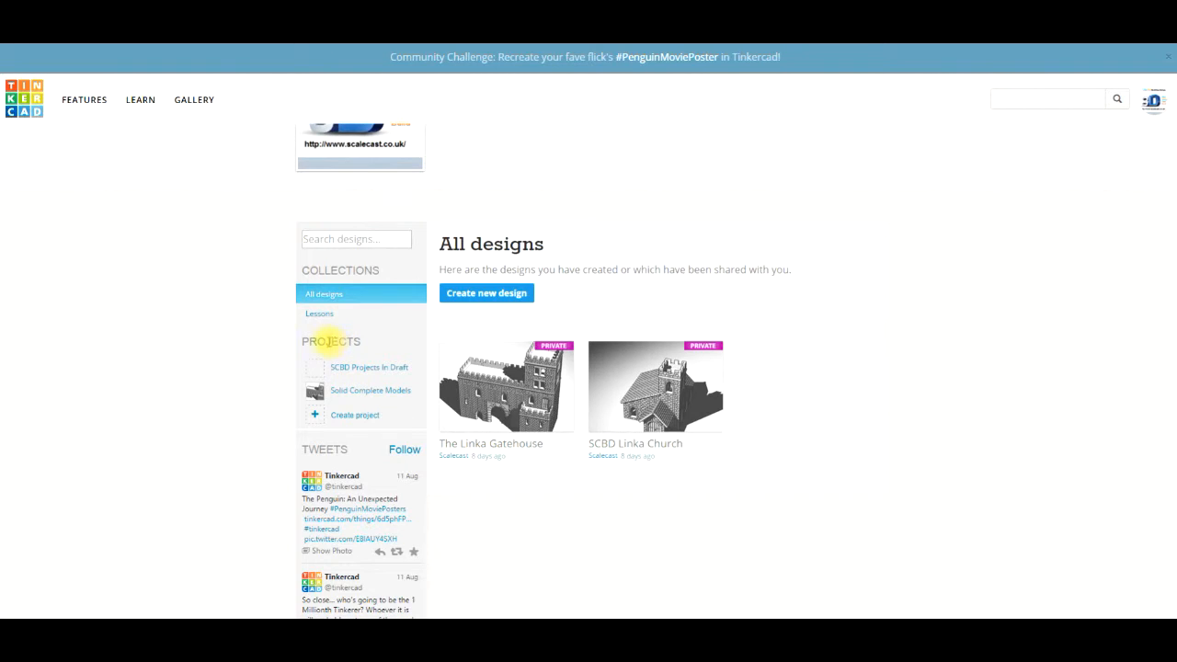
{"action": "left_click", "coordinate": [356, 416]}
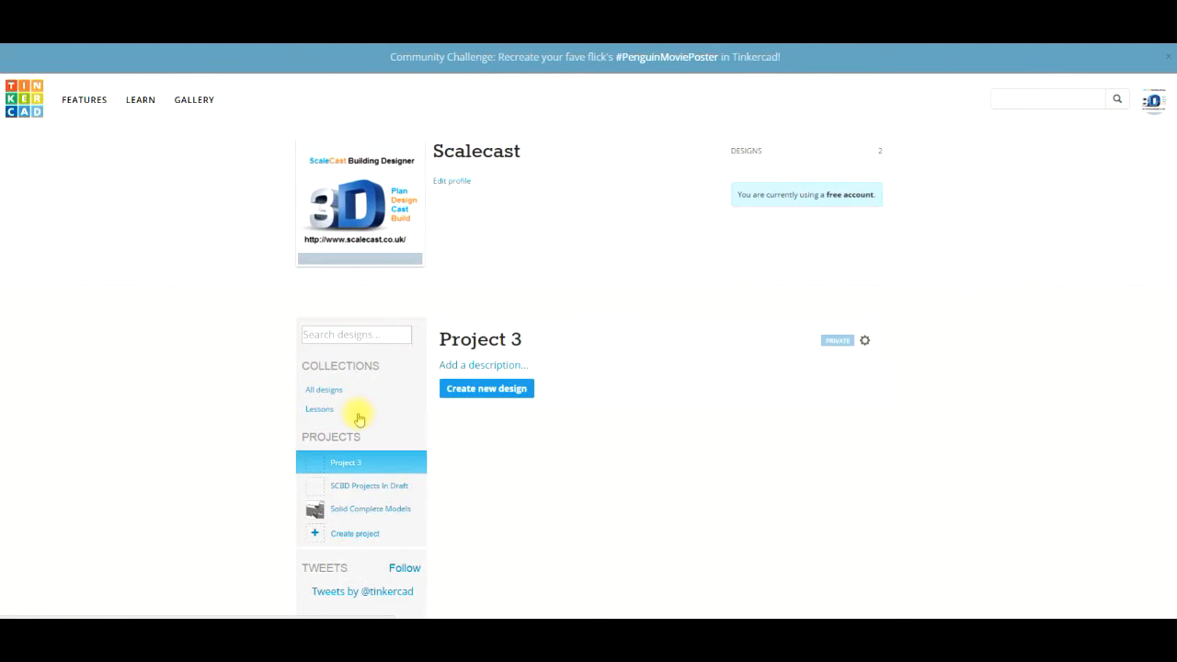
Rename the new project "My Master Parts" in its properties and save the changes
{"action": "left_click", "coordinate": [490, 367]}
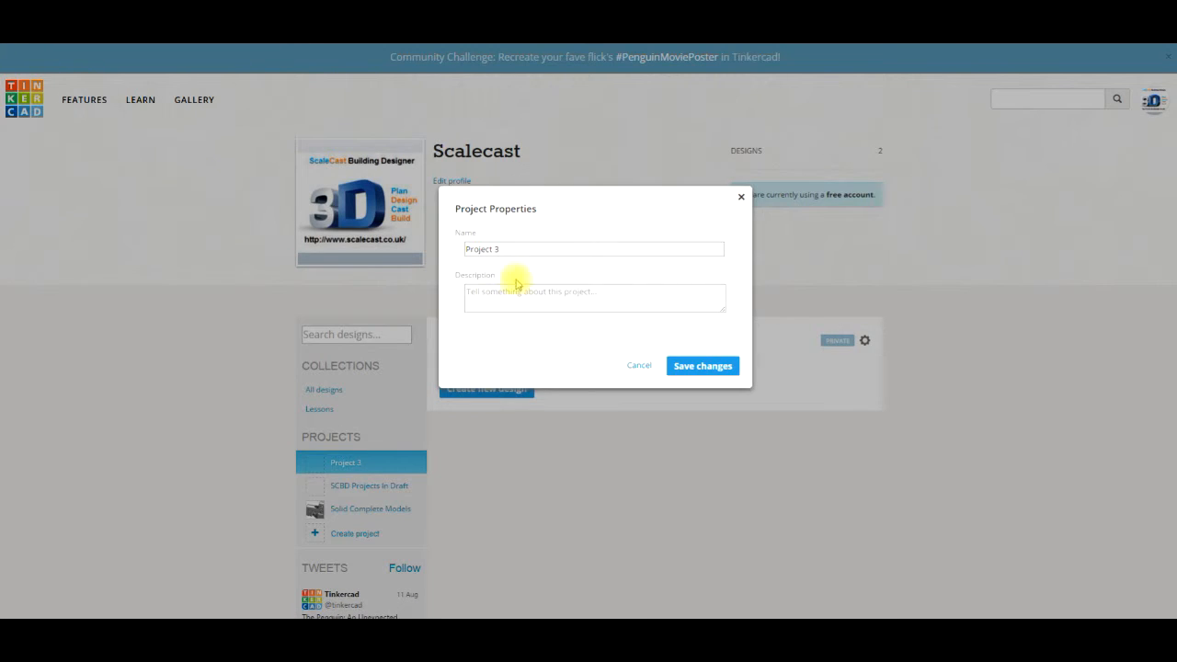
{"action": "left_click", "coordinate": [512, 247]}
{"action": "left_click_drag", "start_coordinate": [528, 248], "coordinate": [466, 246]}
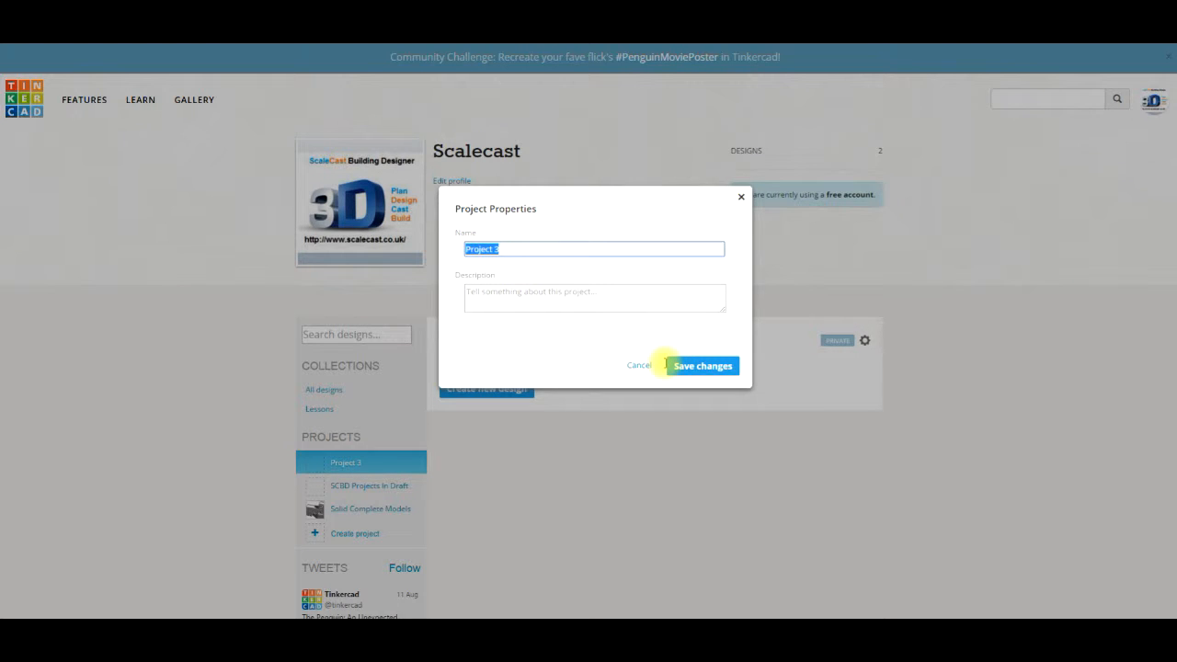
{"action": "type", "text": "My "}
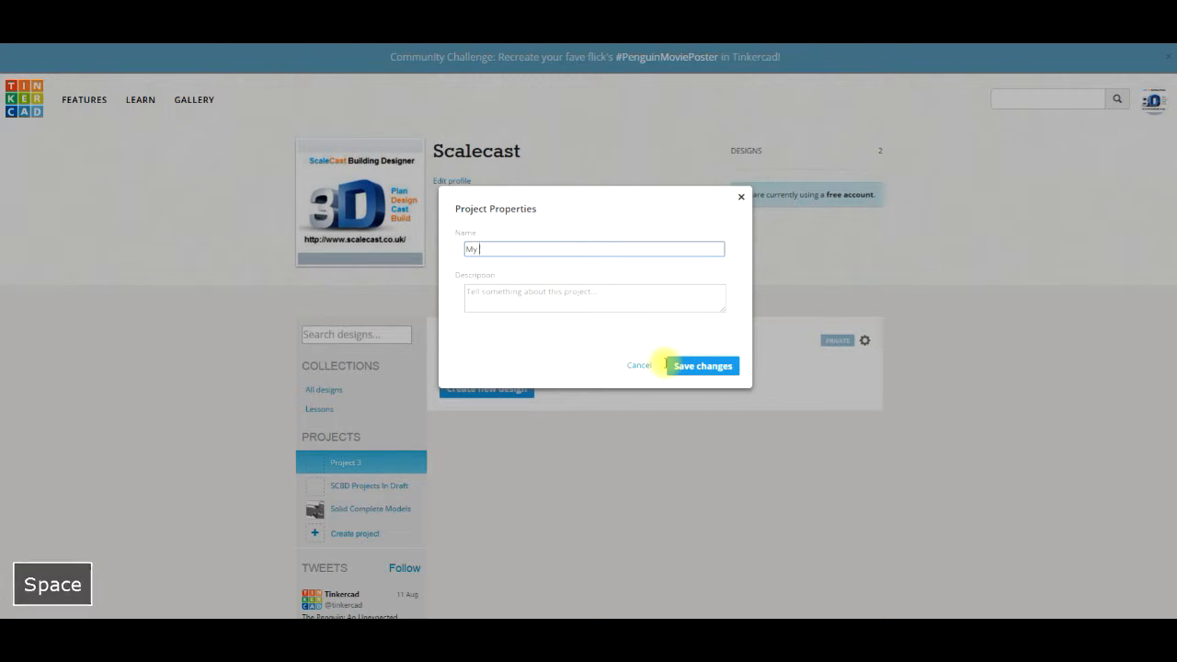
{"action": "type", "text": "Master Parts"}
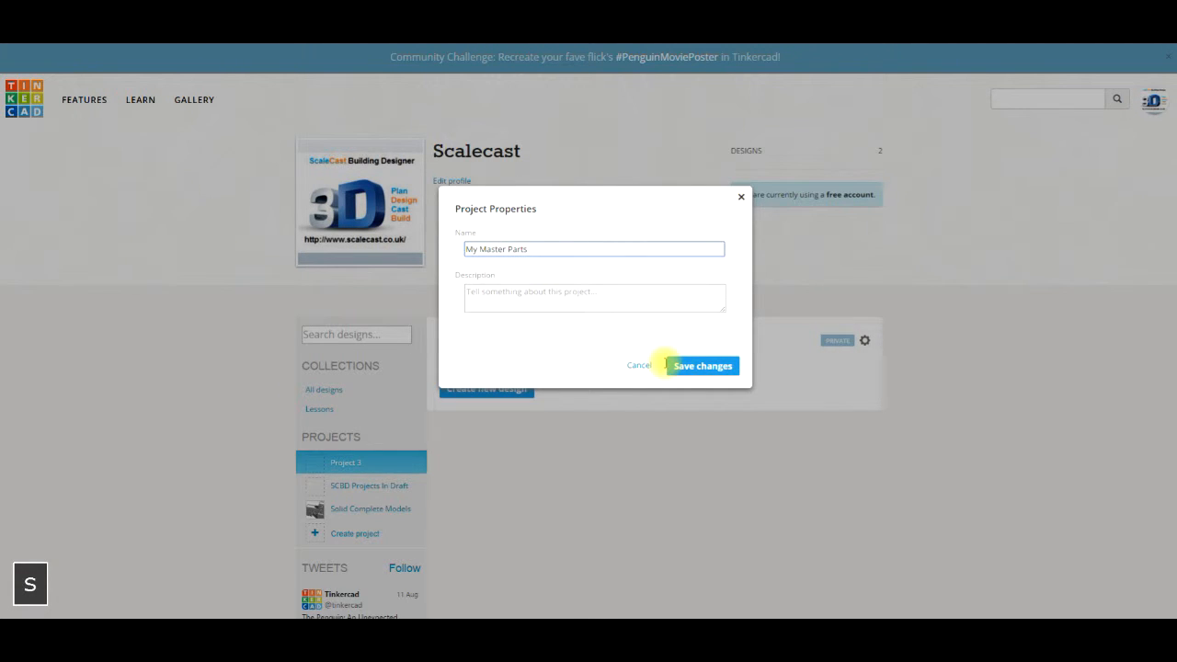
{"action": "left_click", "coordinate": [725, 366]}
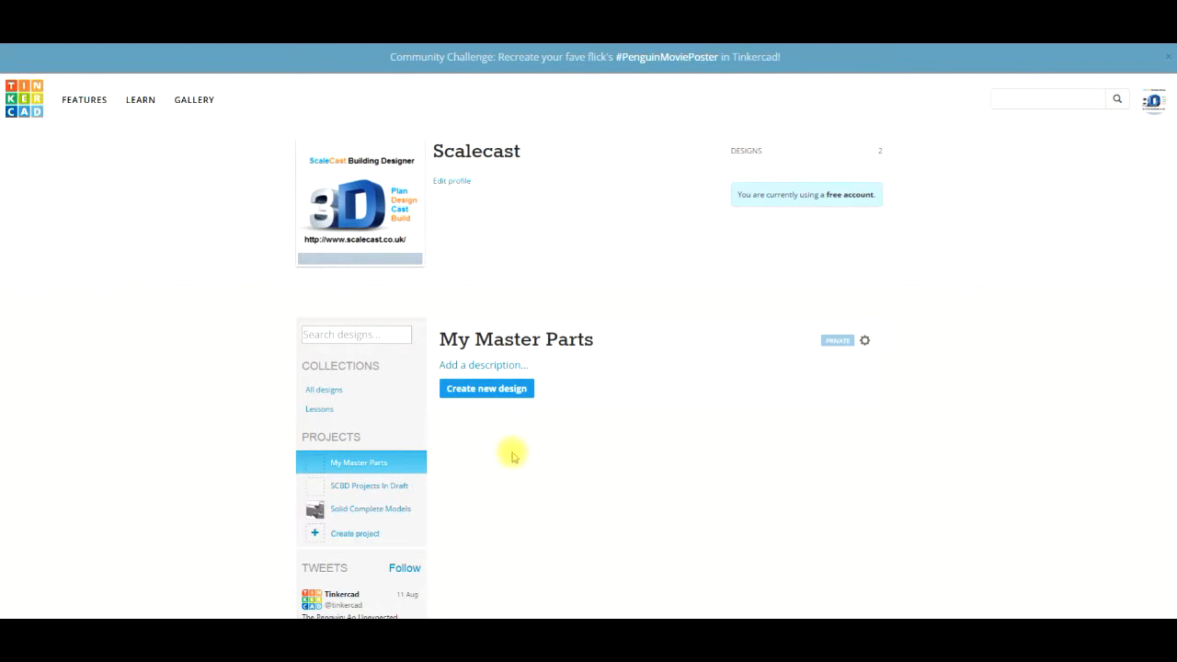
Create a new design in the My Master Parts project and name it "Linka R1" in its properties
{"action": "left_click", "coordinate": [498, 389]}
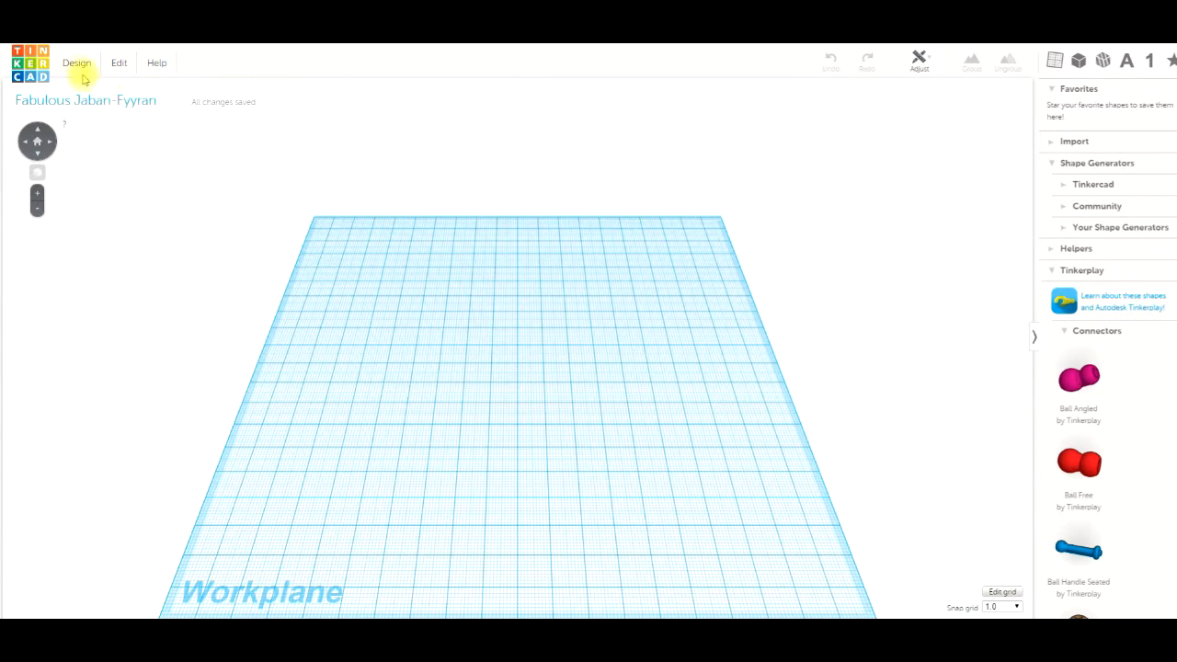
{"action": "left_click", "coordinate": [81, 69]}
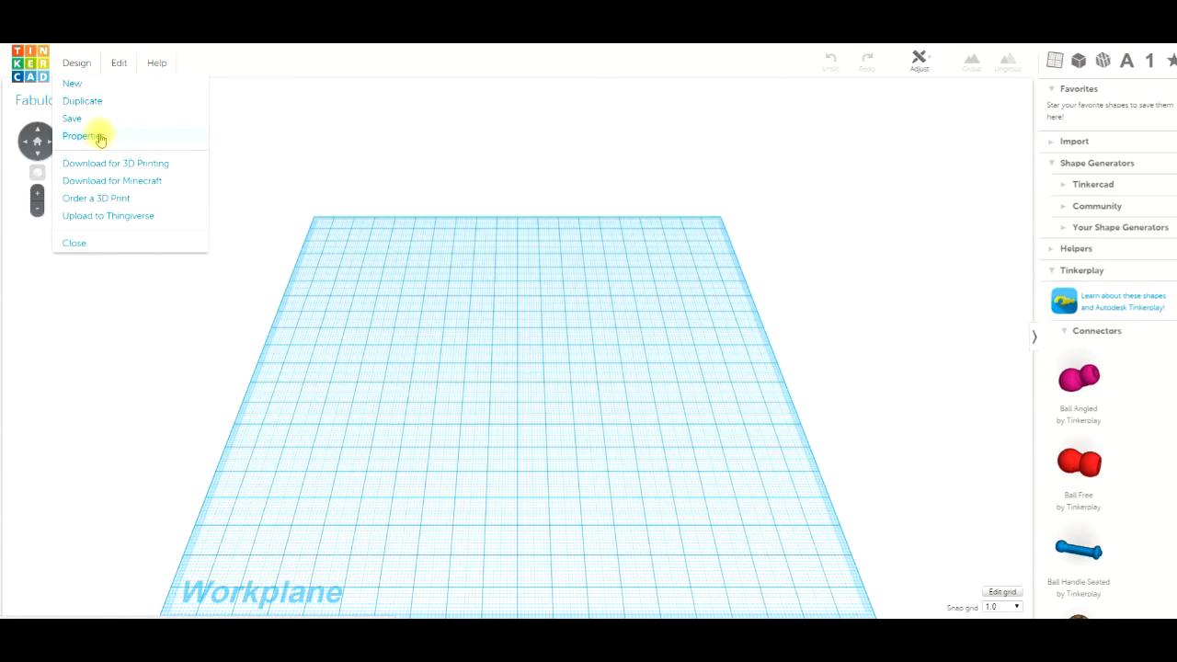
{"action": "left_click", "coordinate": [100, 137]}
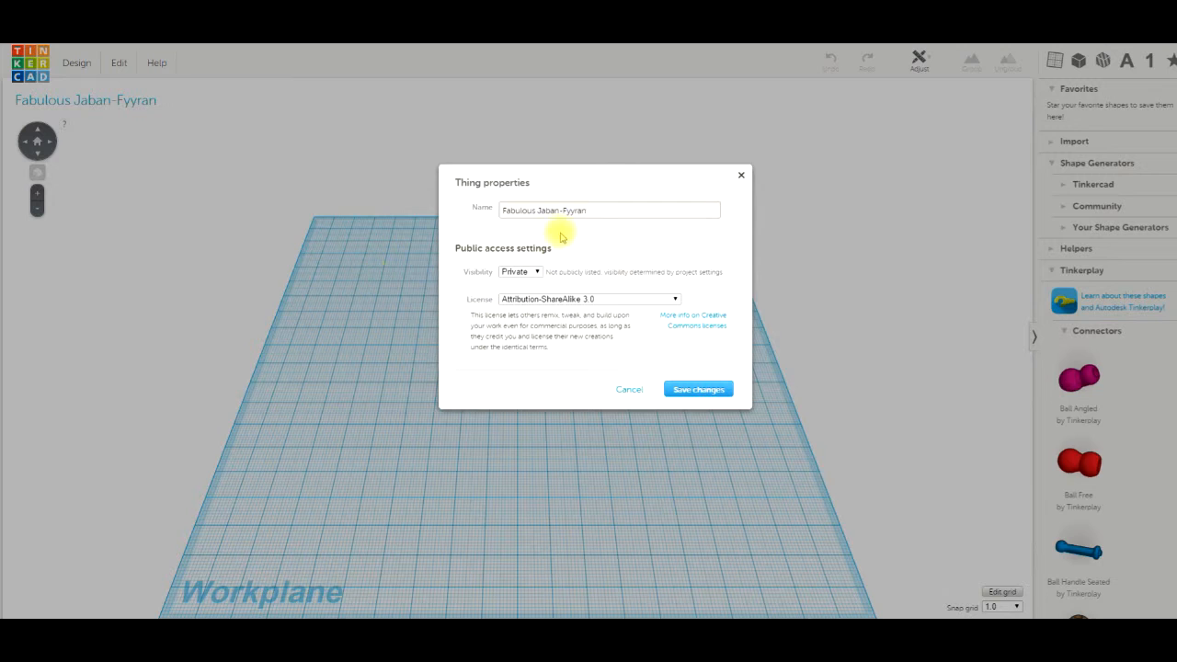
{"action": "left_click_drag", "start_coordinate": [592, 210], "coordinate": [439, 203]}
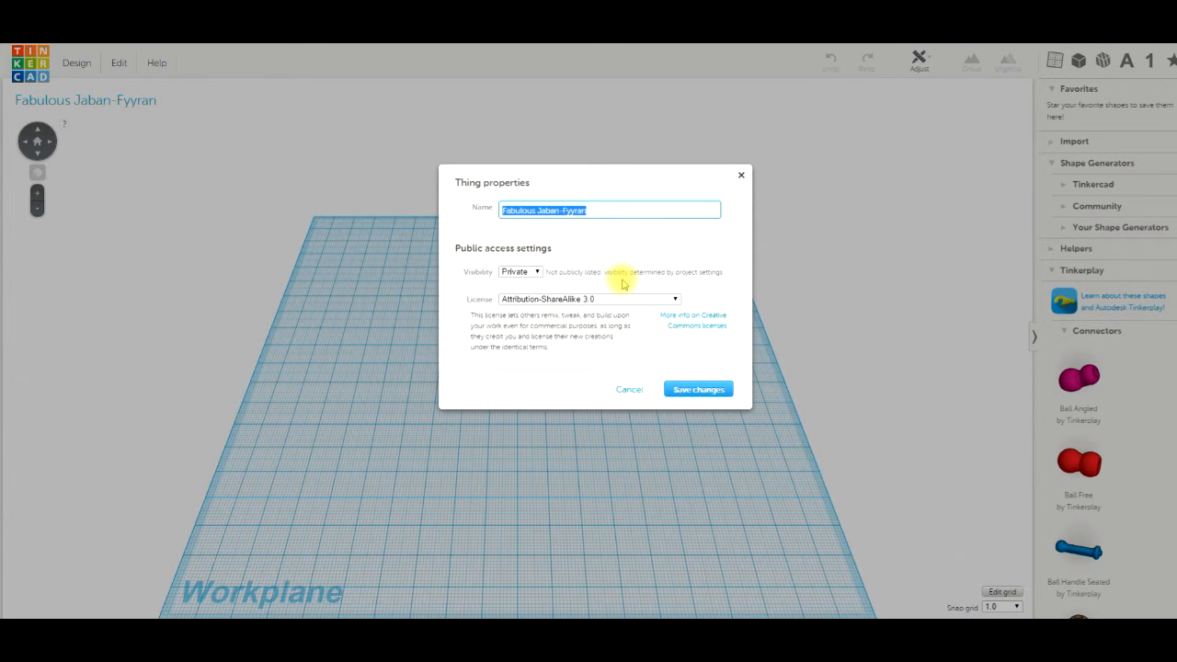
{"action": "type", "text": "L"}
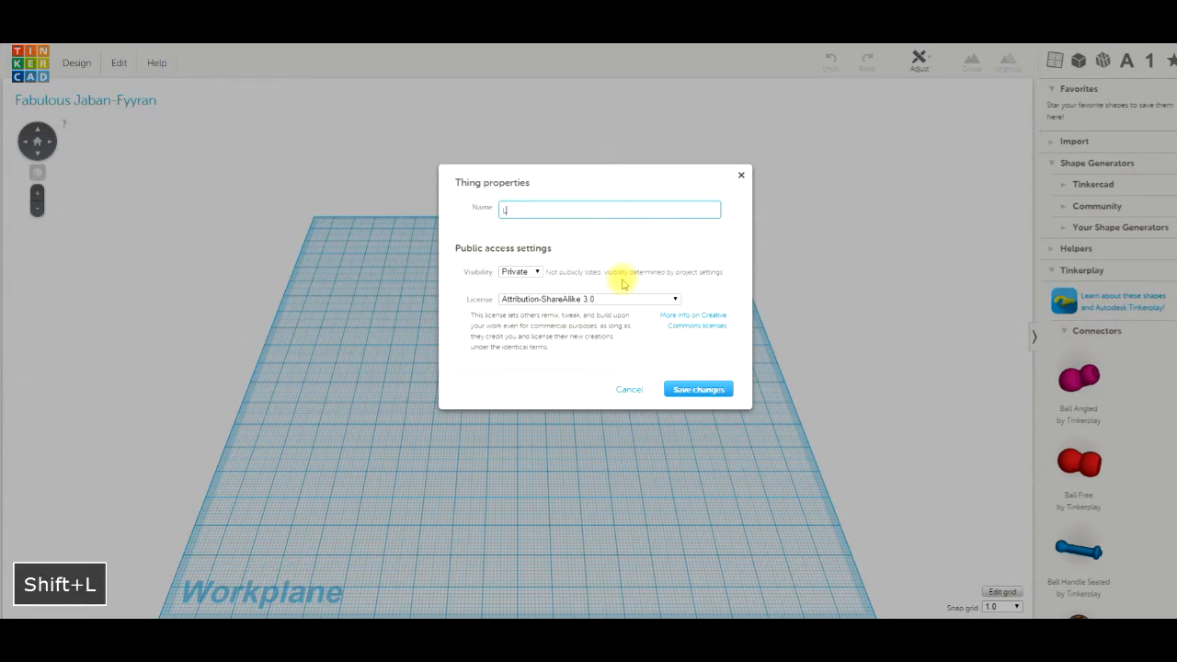
{"action": "type", "text": "inka R1"}
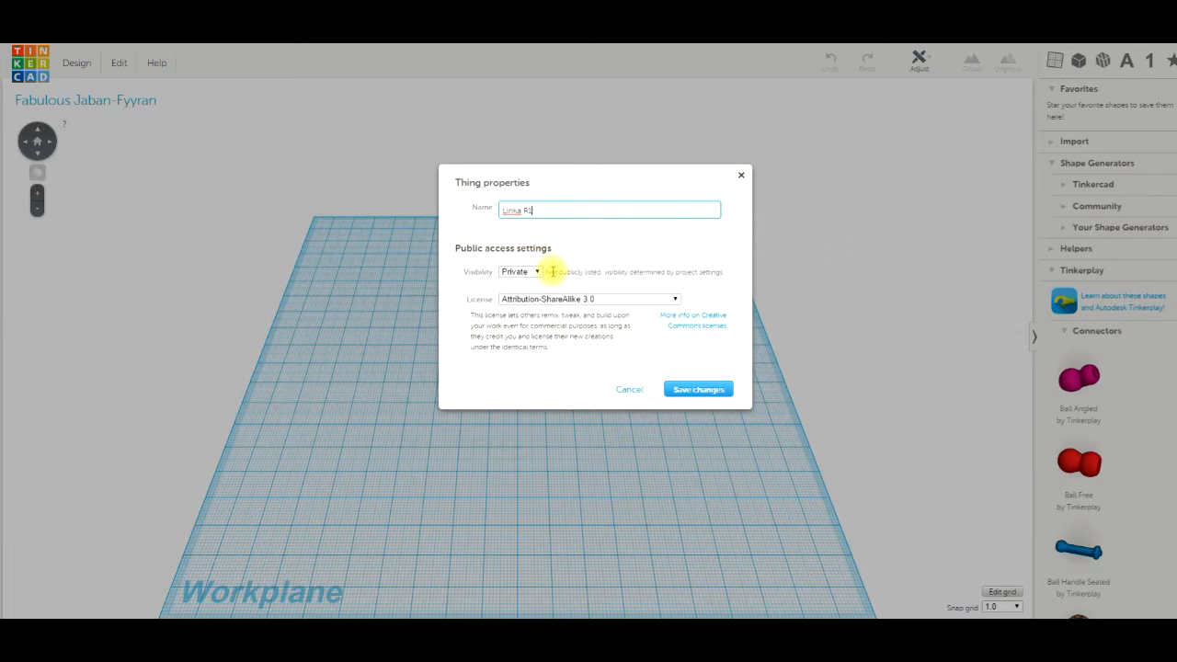
{"action": "left_click", "coordinate": [690, 390]}
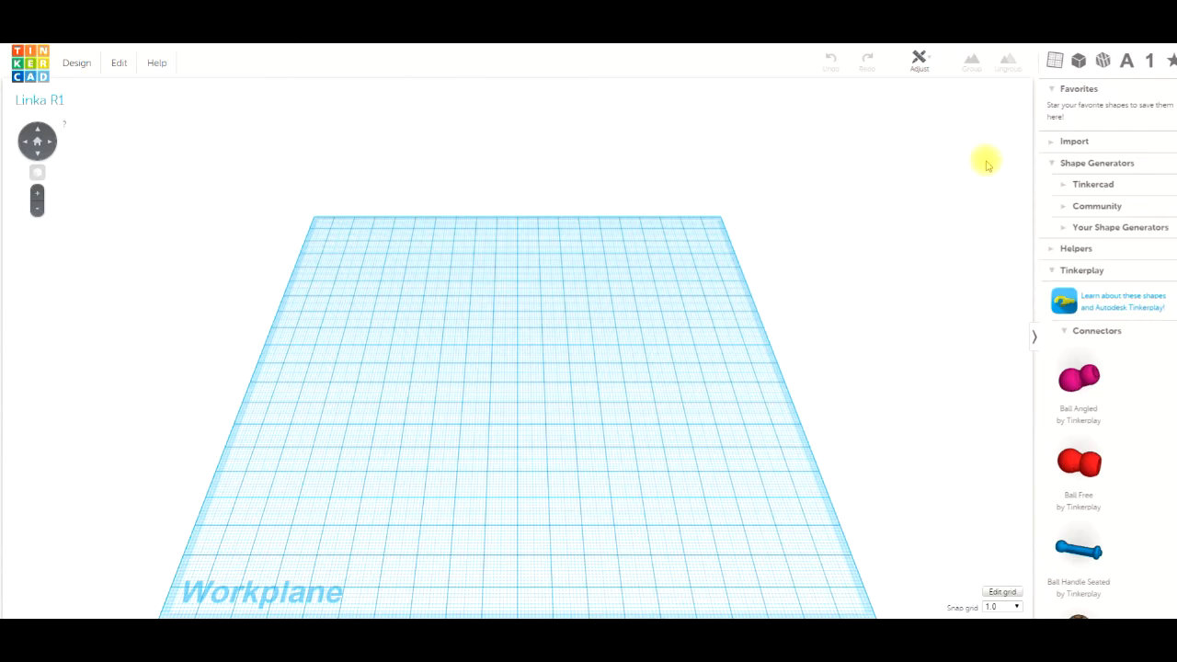
Import the file scbd_linka_R1_P13 at 100 % scale in mm and move the part near the workplane's far left corner
{"action": "left_click", "coordinate": [1076, 144]}
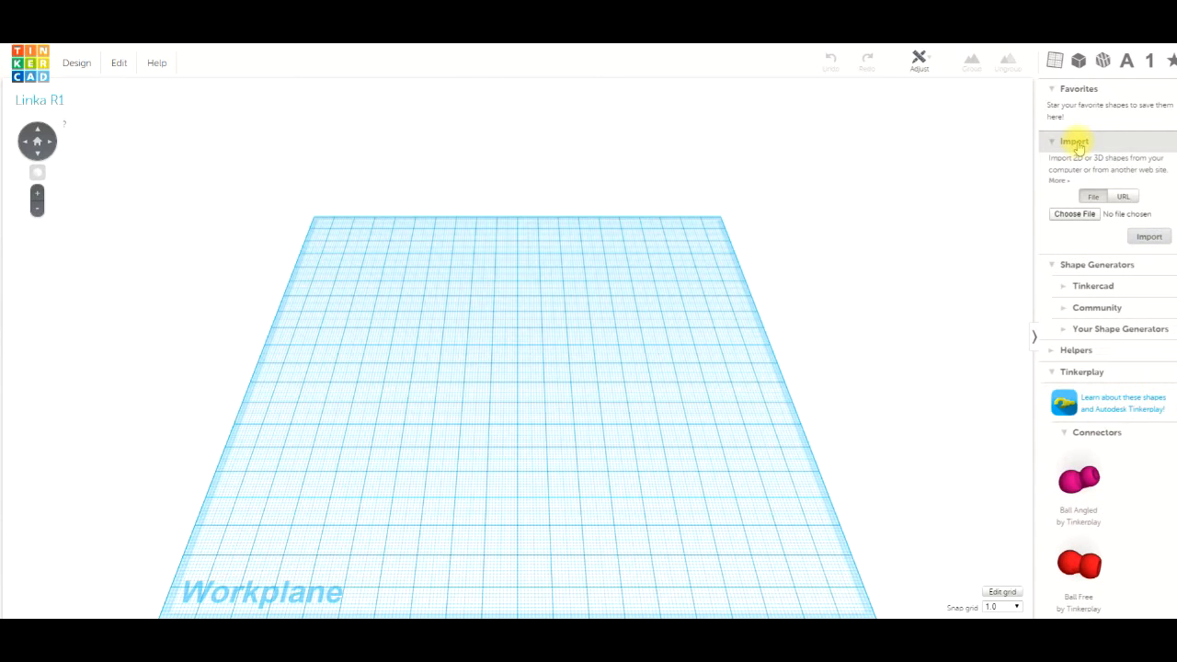
{"action": "left_click", "coordinate": [1081, 217]}
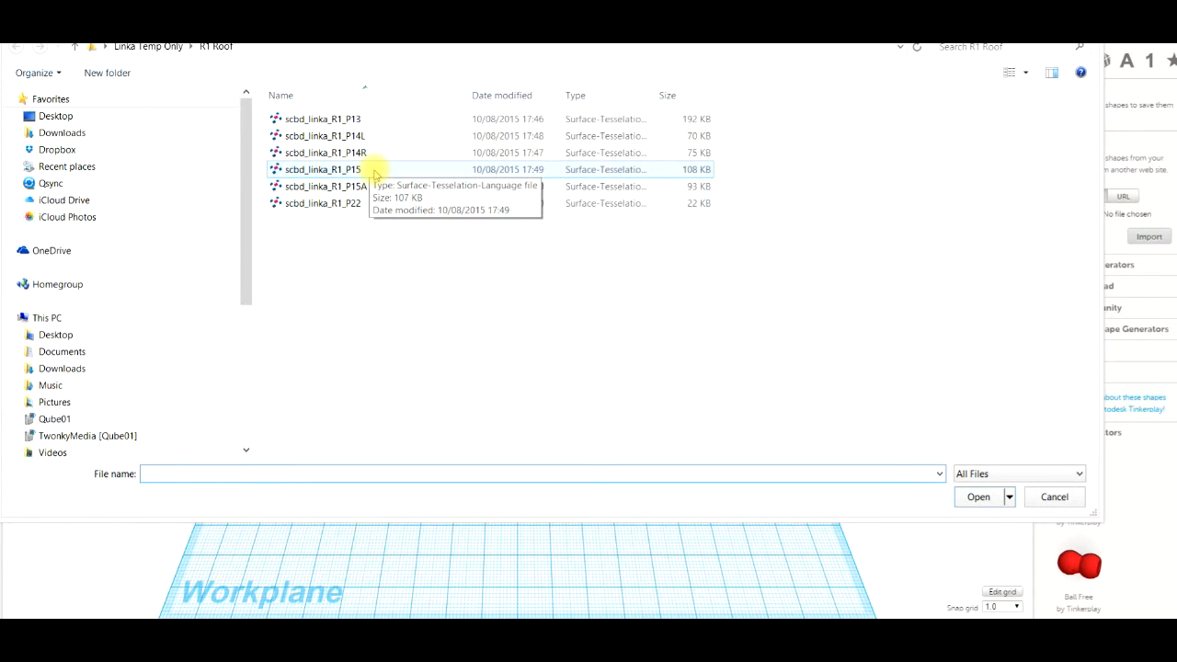
{"action": "left_click", "coordinate": [329, 122]}
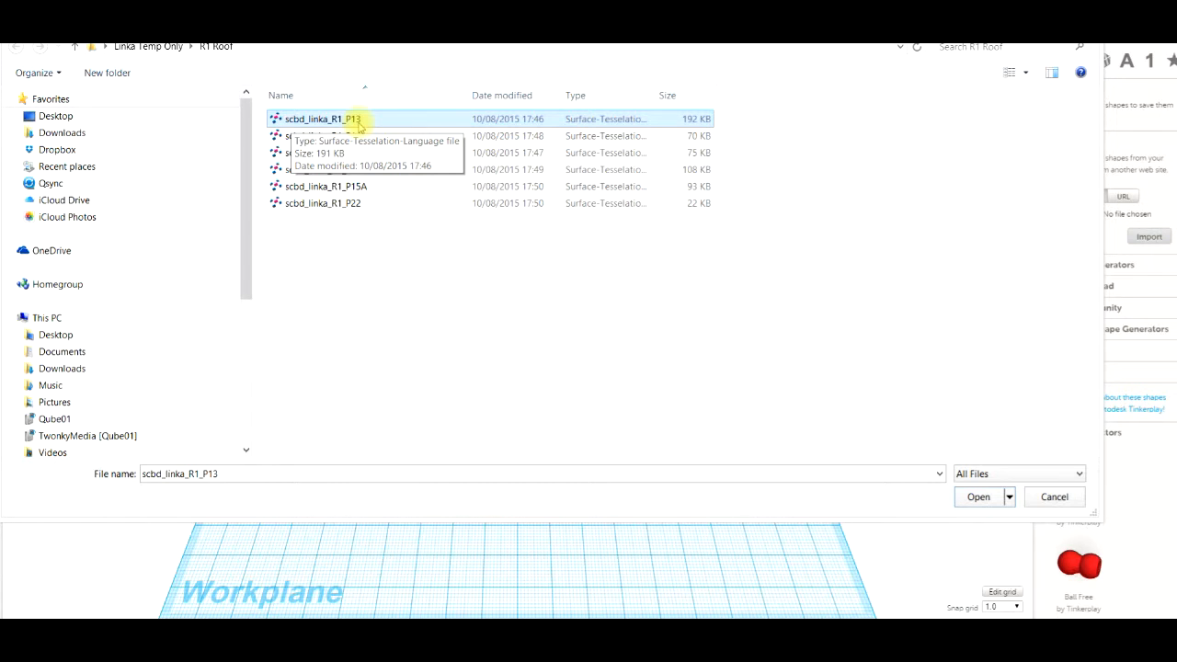
{"action": "left_click", "coordinate": [978, 497]}
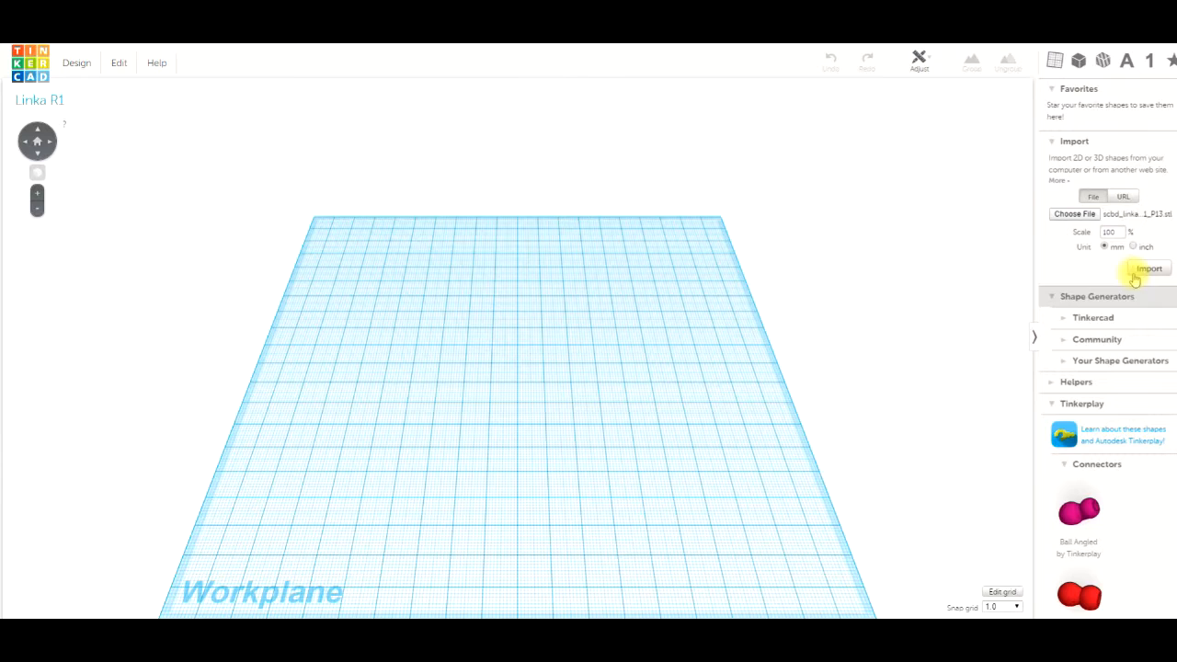
{"action": "left_click", "coordinate": [1144, 268]}
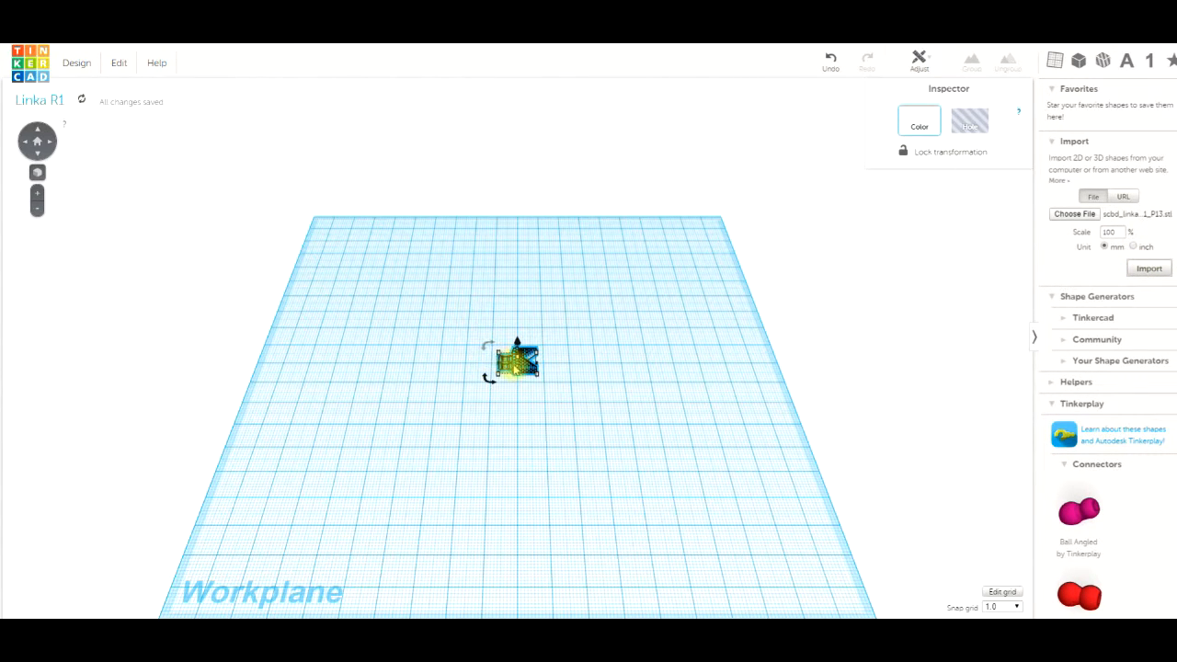
{"action": "left_click_drag", "start_coordinate": [522, 366], "coordinate": [377, 241]}
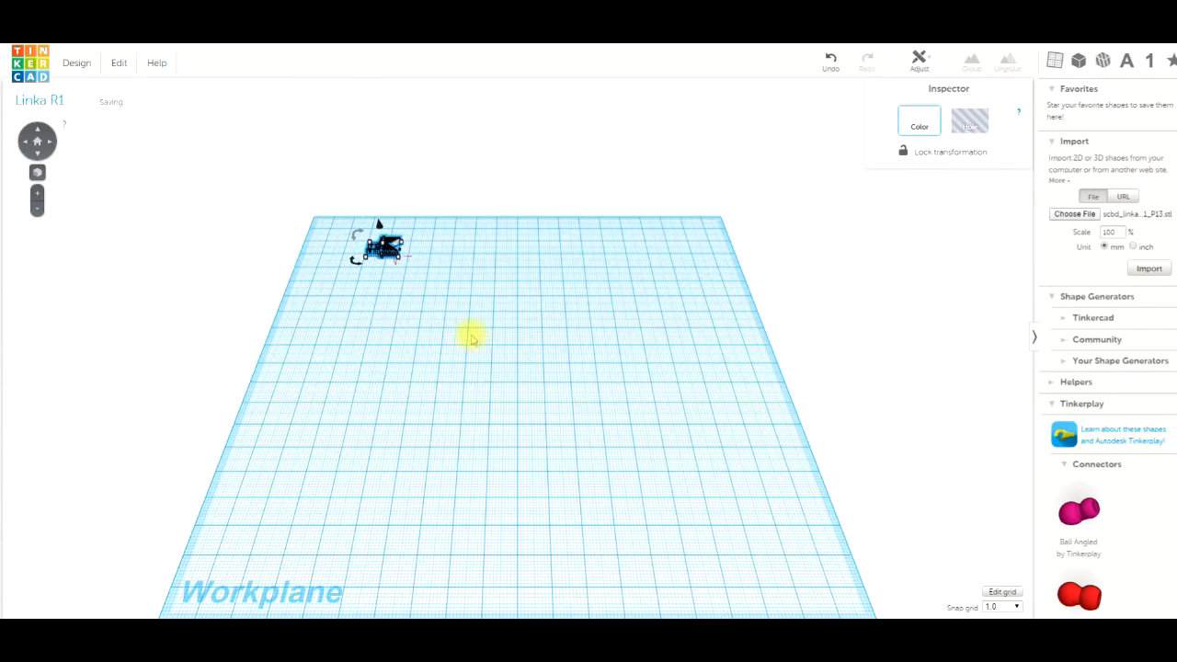
{"action": "left_click", "coordinate": [583, 402]}
Import scbd_linka_R1_P14L at 100 % in mm and place it near the workplane's left edge, in front of the P13 part
{"action": "left_click", "coordinate": [1066, 213]}
{"action": "left_click", "coordinate": [345, 136]}
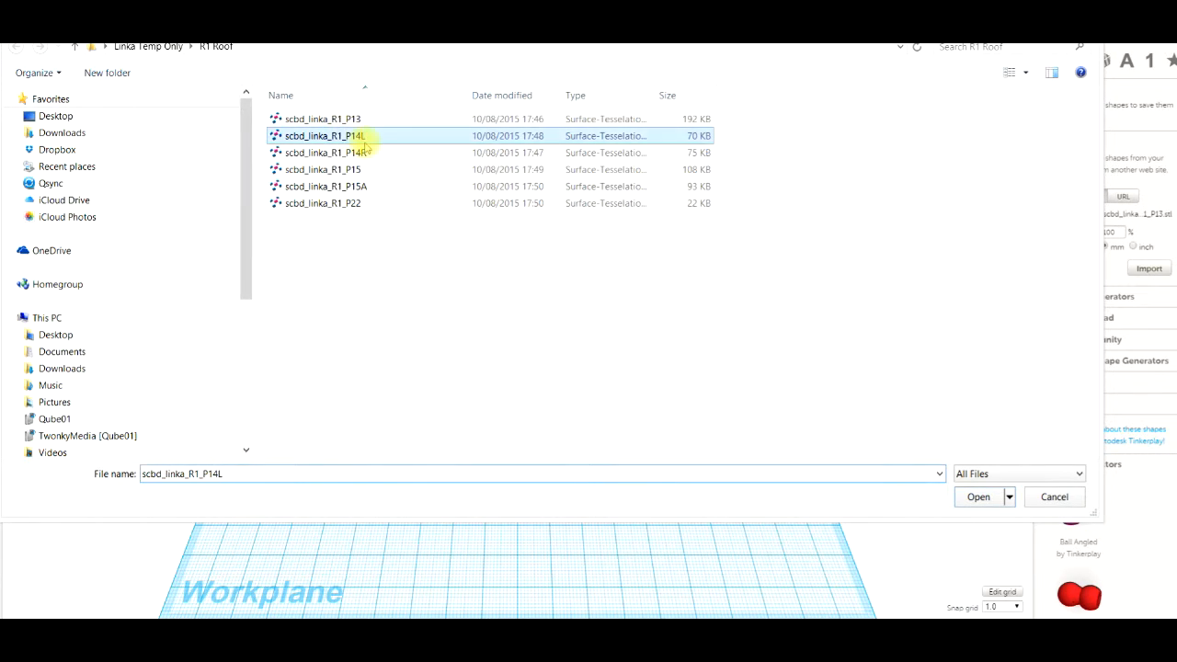
{"action": "left_click", "coordinate": [981, 498]}
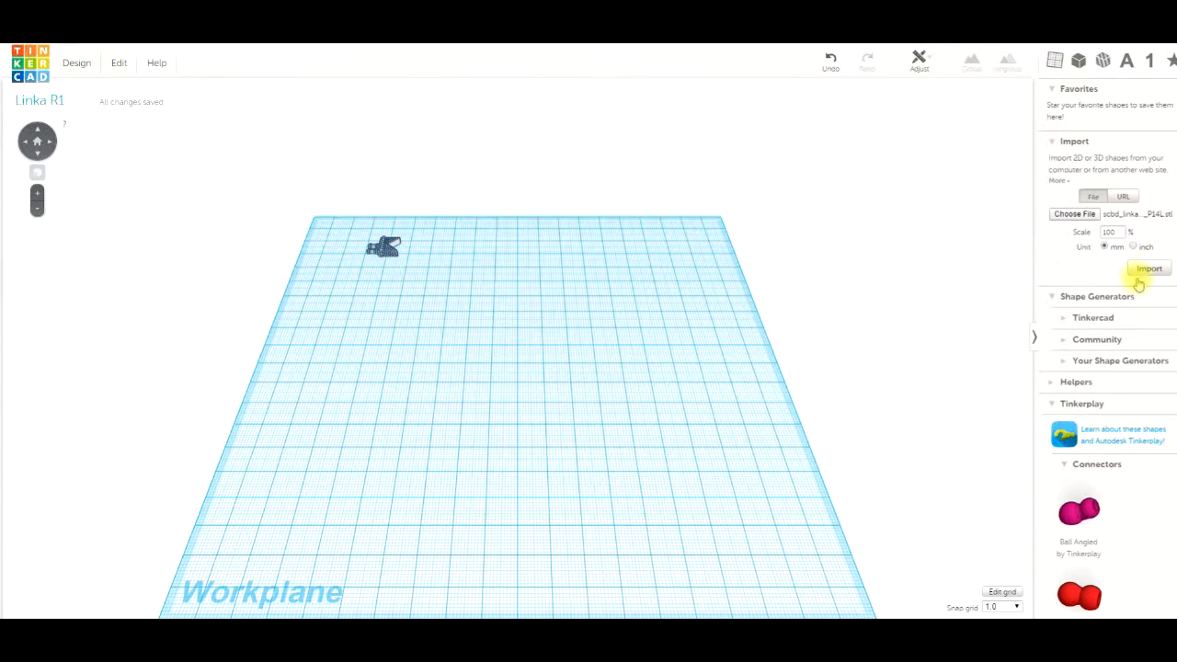
{"action": "left_click", "coordinate": [1149, 269]}
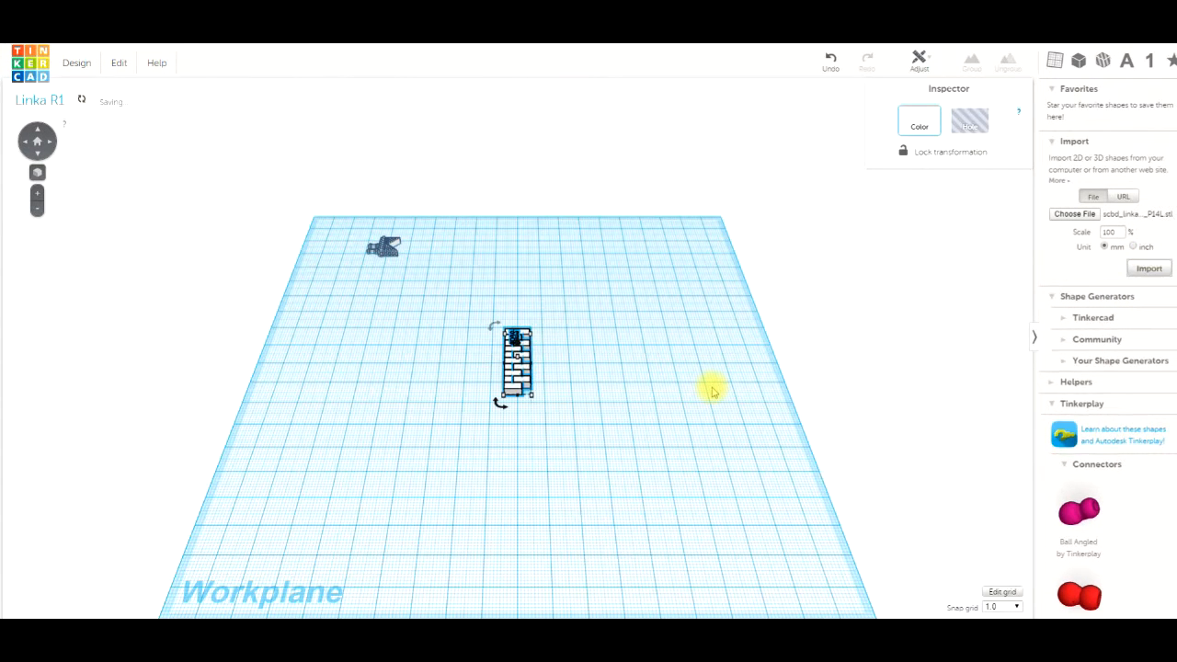
{"action": "left_click_drag", "start_coordinate": [512, 381], "coordinate": [320, 317]}
{"action": "left_click", "coordinate": [587, 331]}
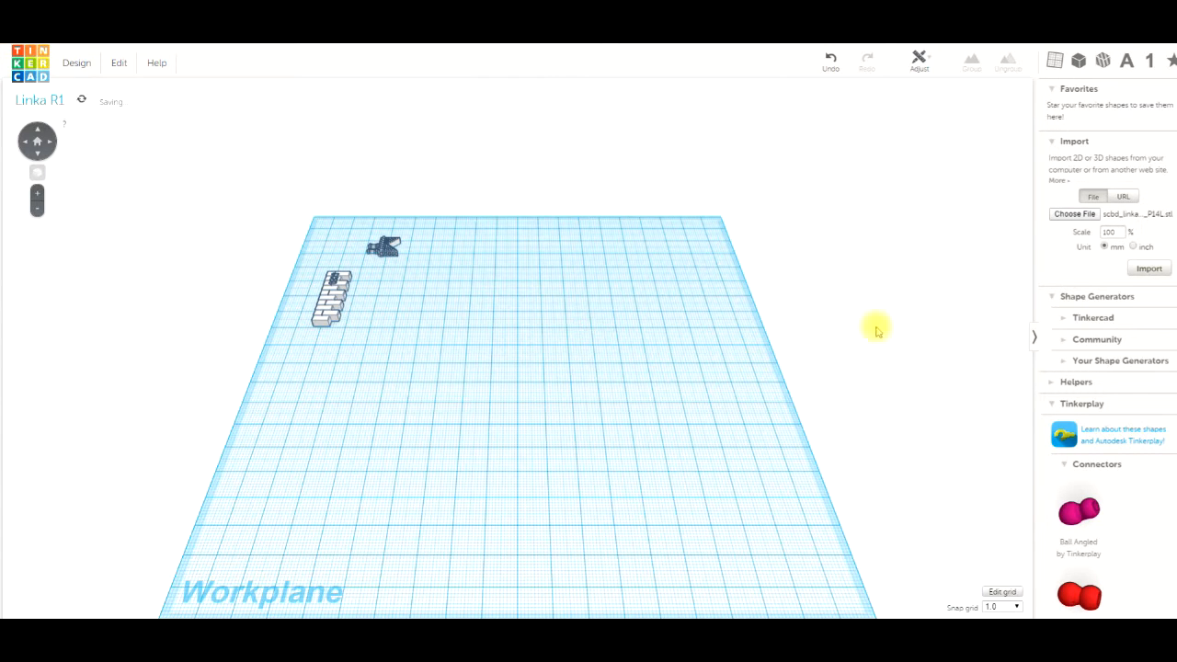
Import scbd_linka_R1_P14R at 100 % in mm and place it to the right of the P14L part, level with it
{"action": "left_click", "coordinate": [1074, 215]}
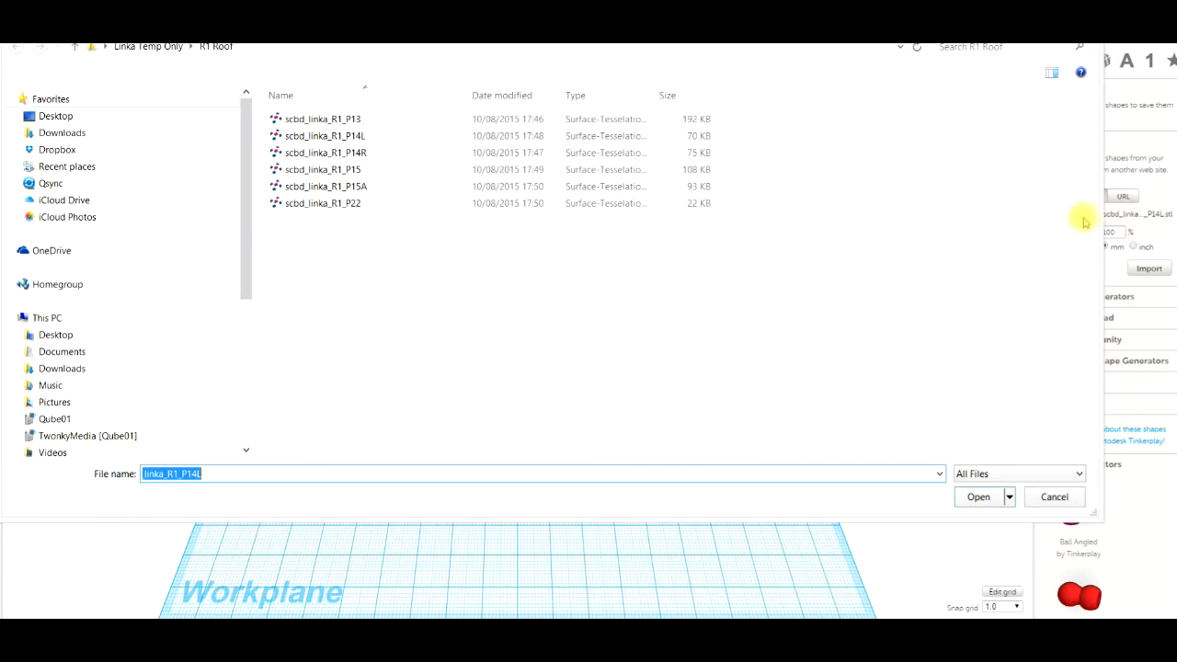
{"action": "left_click", "coordinate": [350, 153]}
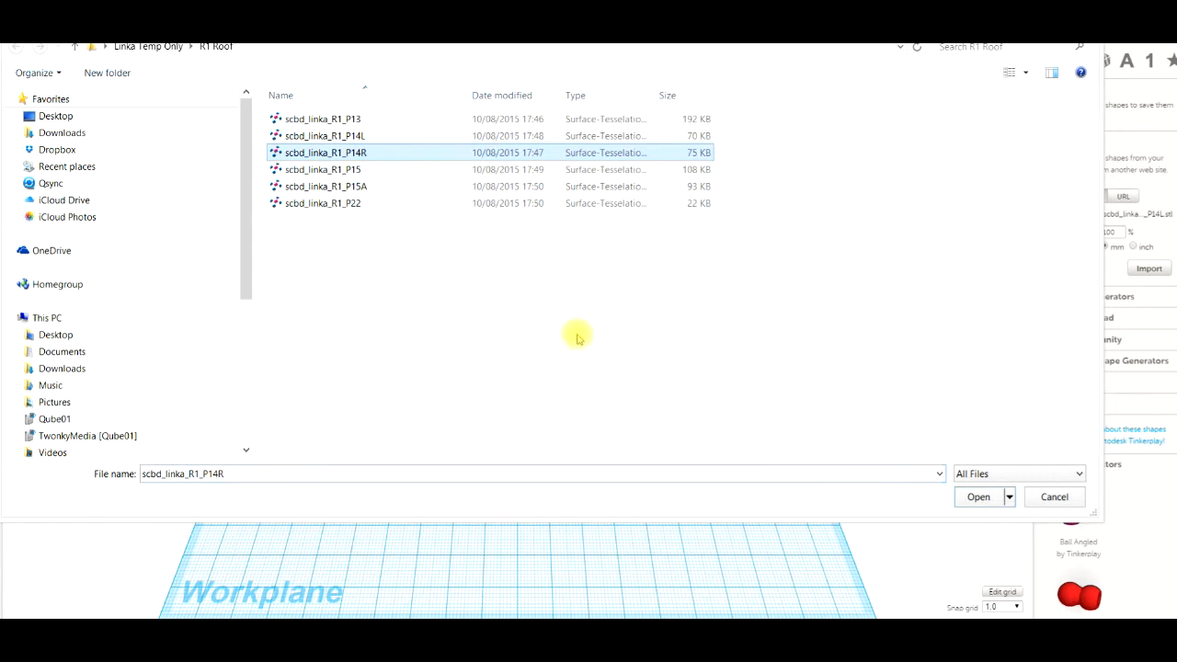
{"action": "left_click", "coordinate": [977, 499]}
{"action": "left_click", "coordinate": [1148, 269]}
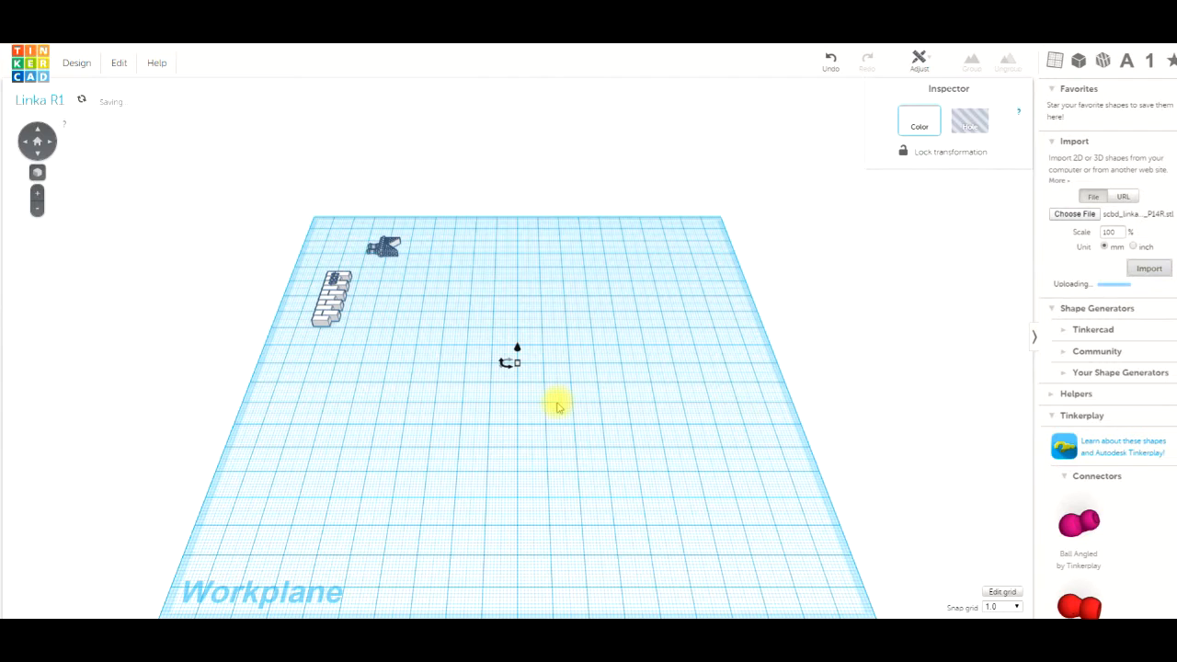
{"action": "left_click_drag", "start_coordinate": [499, 399], "coordinate": [434, 309]}
{"action": "left_click", "coordinate": [564, 329]}
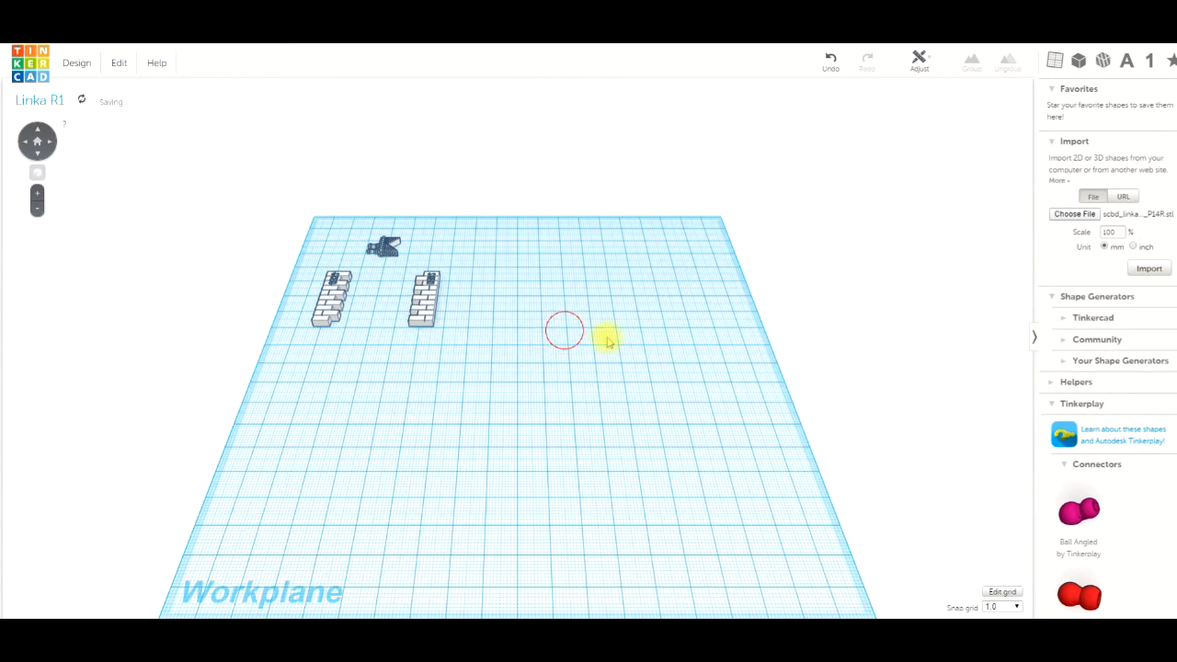
Import scbd_linka_R1_P15 at 100 % in mm and move the roof panel towards the workplane's rear edge
{"action": "left_click", "coordinate": [1072, 216]}
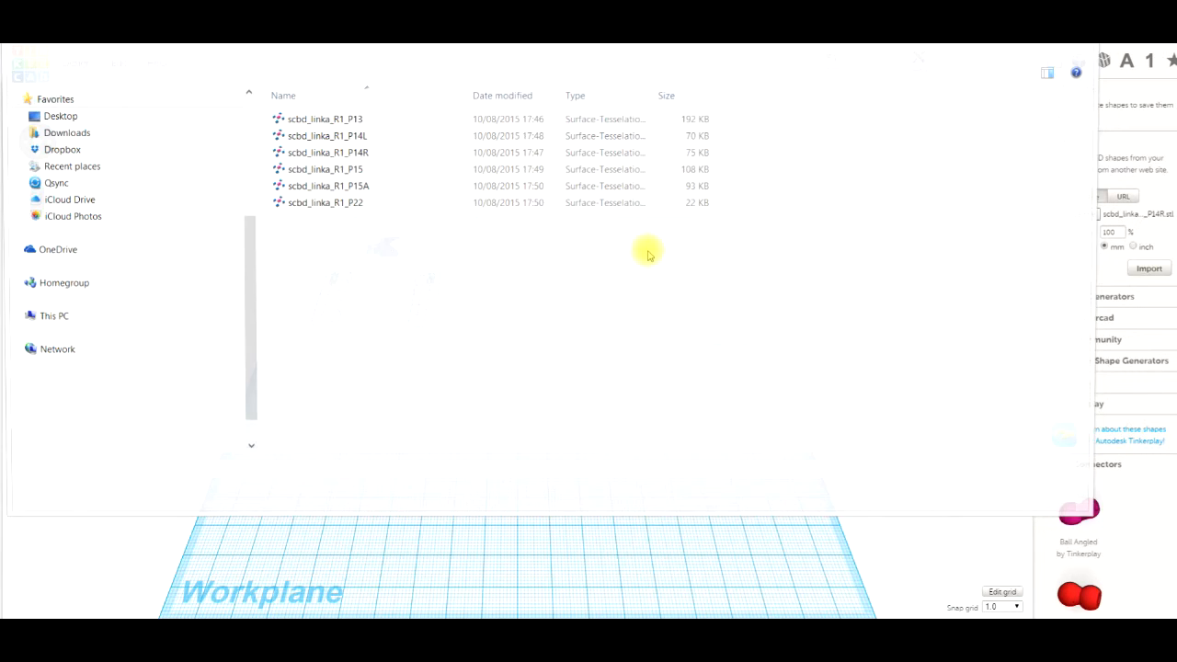
{"action": "left_click", "coordinate": [356, 171]}
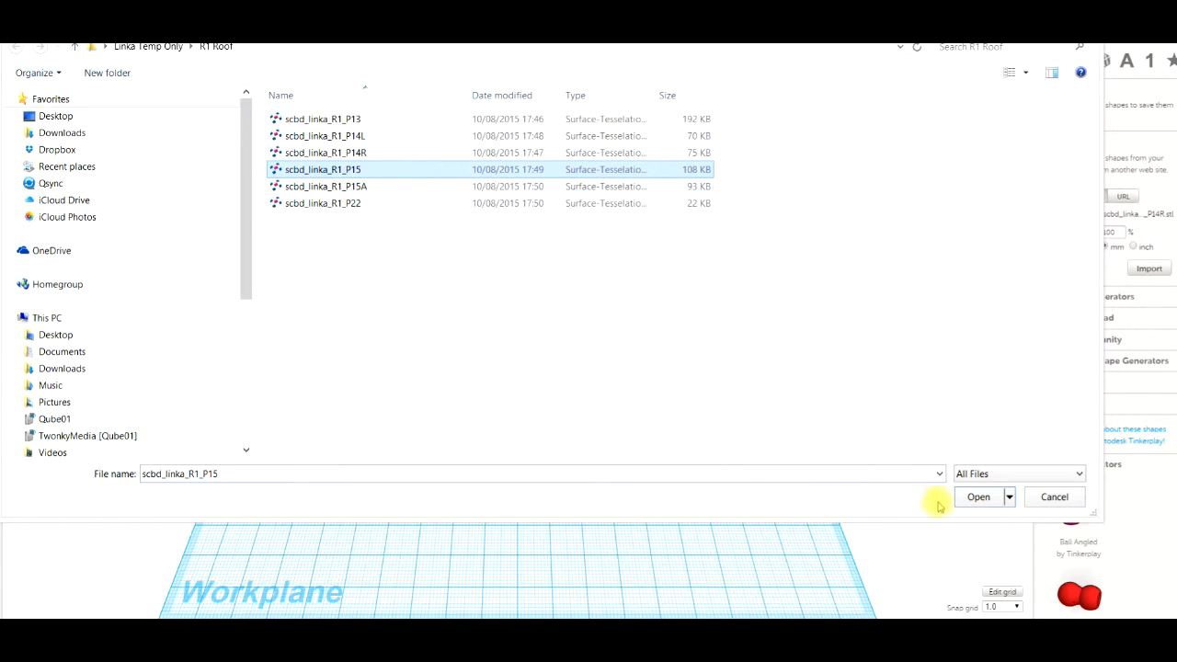
{"action": "left_click", "coordinate": [978, 498]}
{"action": "left_click", "coordinate": [1149, 269]}
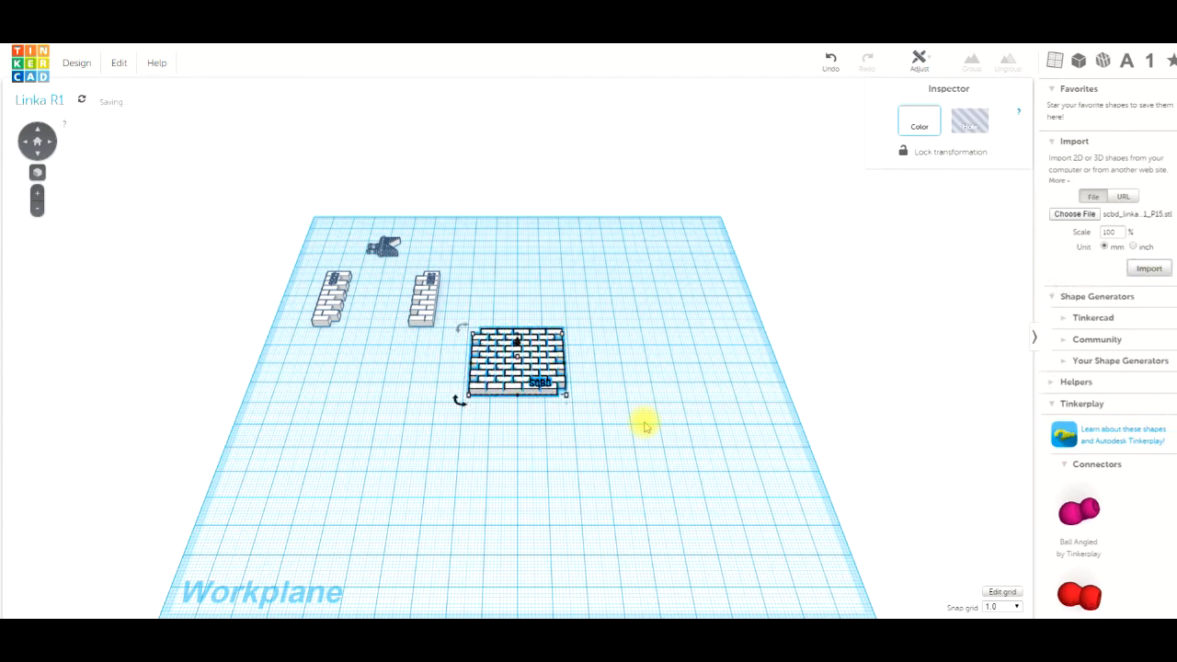
{"action": "left_click_drag", "start_coordinate": [485, 306], "coordinate": [490, 254]}
{"action": "left_click", "coordinate": [517, 350]}
Import scbd_linka_R1_P15A at 100 % in mm and place the panel directly in front of the P15 panel
{"action": "left_click", "coordinate": [1074, 214]}
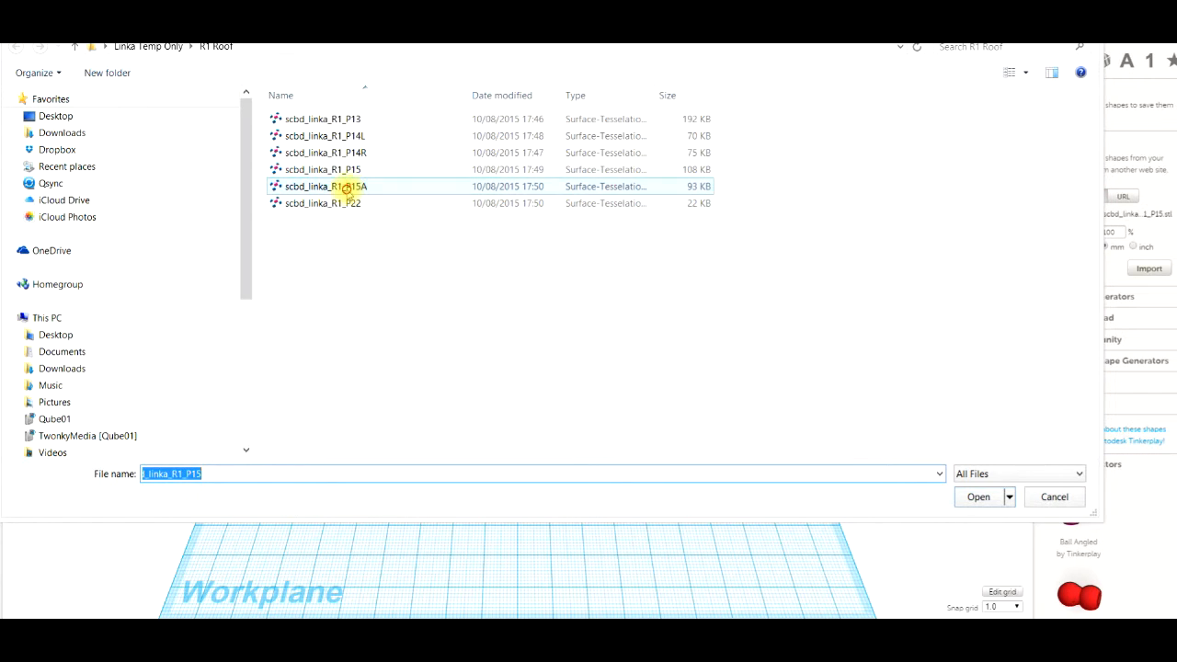
{"action": "left_click", "coordinate": [341, 189]}
{"action": "left_click", "coordinate": [980, 497]}
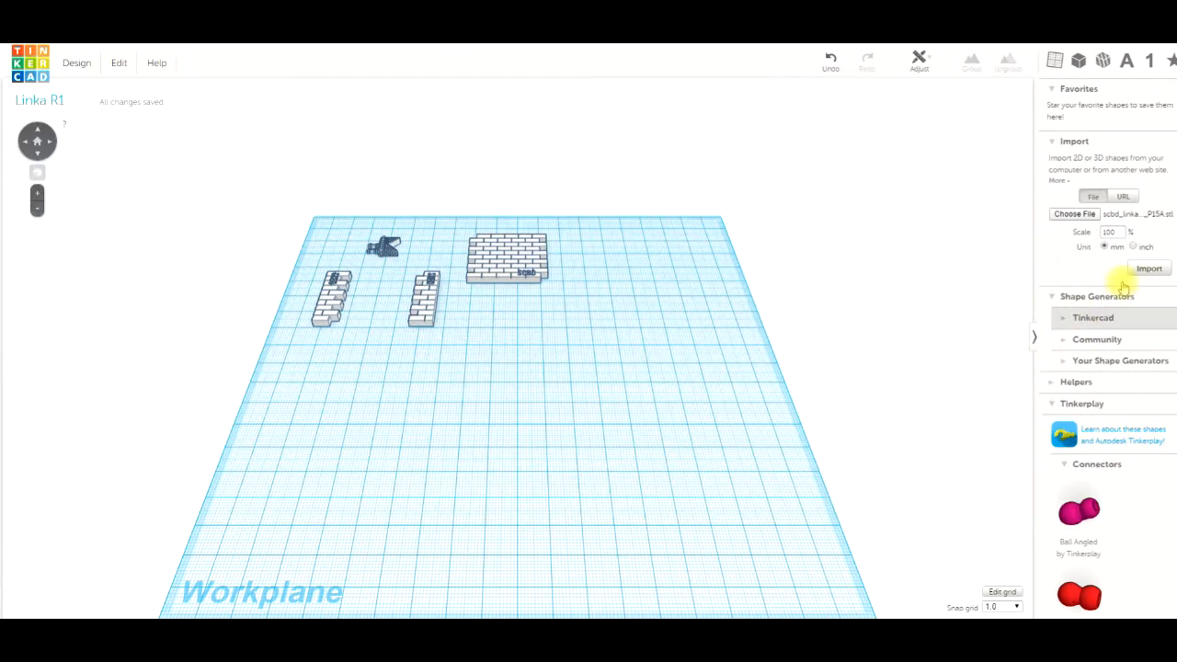
{"action": "left_click", "coordinate": [1141, 268]}
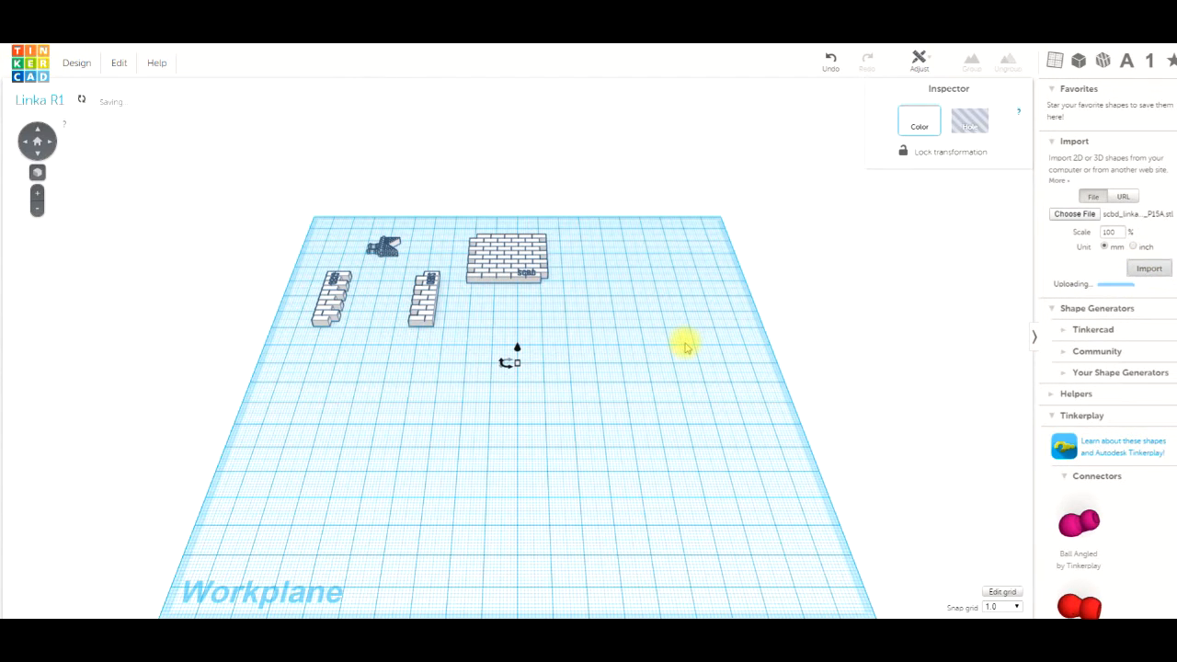
{"action": "left_click_drag", "start_coordinate": [531, 350], "coordinate": [520, 304]}
{"action": "left_click", "coordinate": [911, 296]}
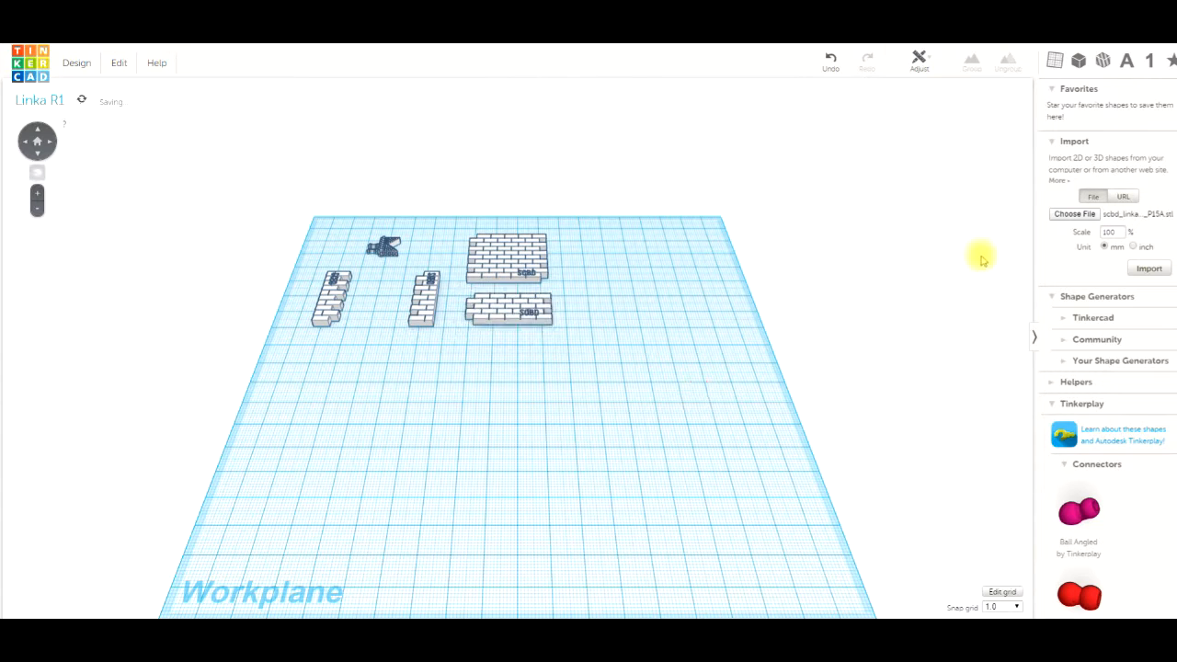
Choose the file scbd_linka_R1_P22 and try to import it at 100 % in mm
{"action": "left_click", "coordinate": [1066, 218]}
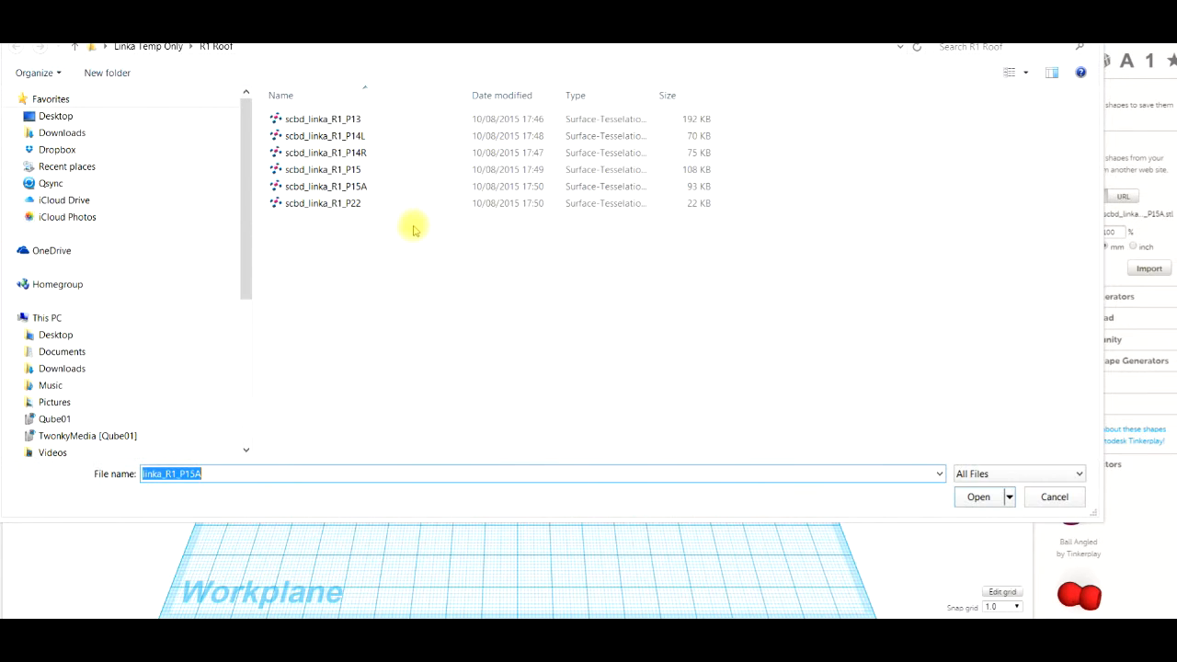
{"action": "left_click", "coordinate": [355, 204]}
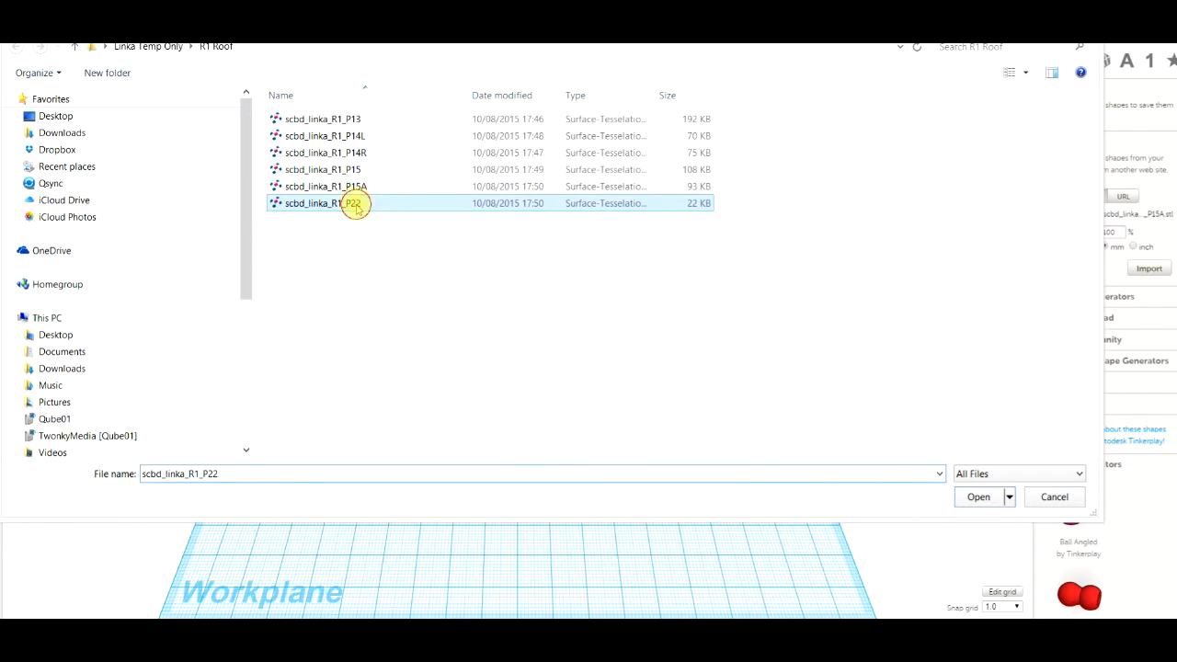
{"action": "left_click", "coordinate": [978, 497]}
{"action": "left_click", "coordinate": [1149, 270]}
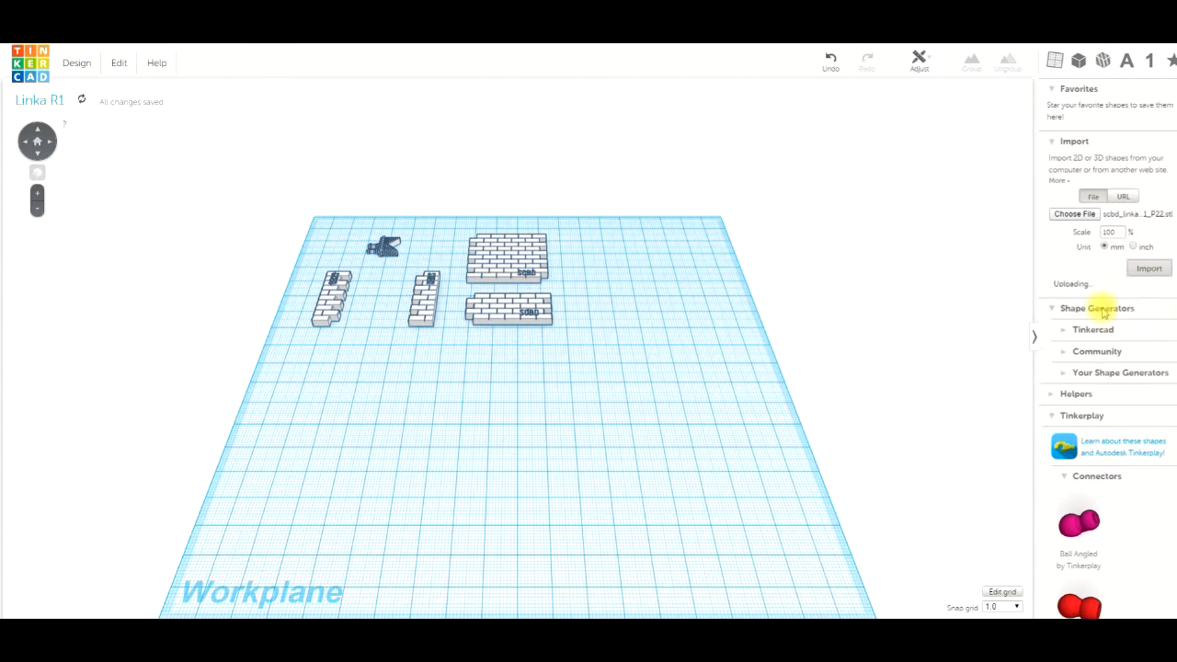
Regroup the five parts in the workplane's rear right area, with P15 and P15A on the outside and P13 in front of P14L and P14R
{"action": "scroll", "coordinate": [662, 432], "scroll_direction": "up", "scroll_amount": 1}
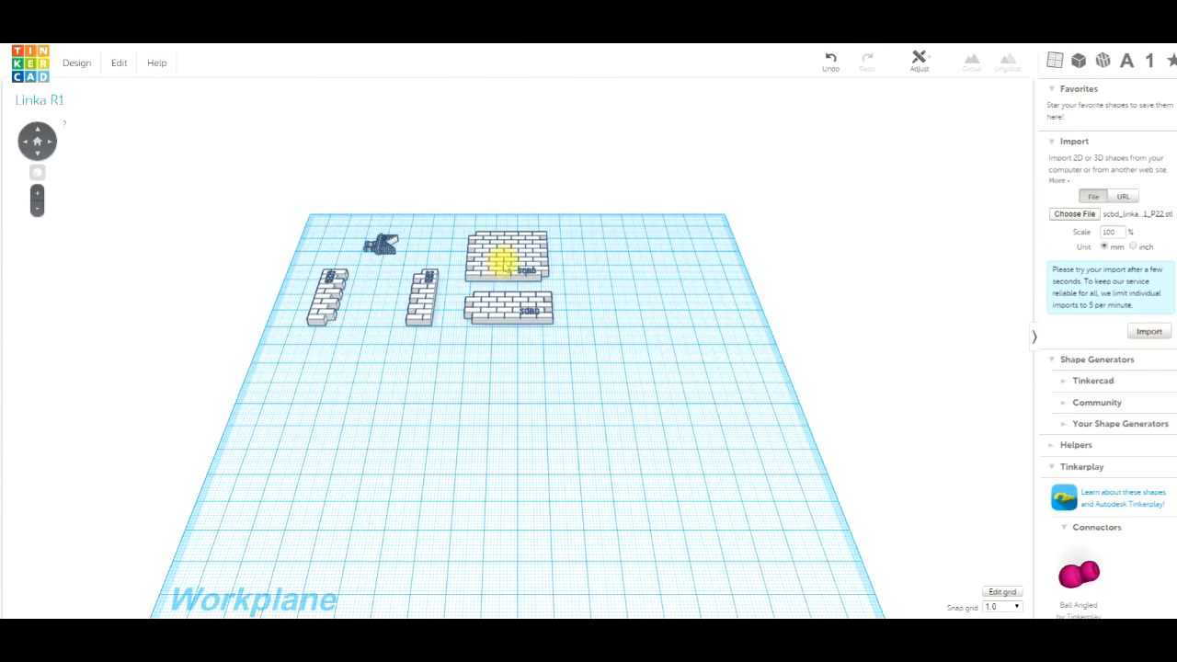
{"action": "left_click", "coordinate": [497, 265]}
{"action": "left_click_drag", "start_coordinate": [497, 265], "coordinate": [670, 260]}
{"action": "left_click_drag", "start_coordinate": [501, 309], "coordinate": [670, 297]}
{"action": "left_click", "coordinate": [426, 296]}
{"action": "left_click_drag", "start_coordinate": [425, 296], "coordinate": [608, 253]}
{"action": "left_click_drag", "start_coordinate": [328, 294], "coordinate": [571, 260]}
{"action": "left_click_drag", "start_coordinate": [379, 244], "coordinate": [603, 305]}
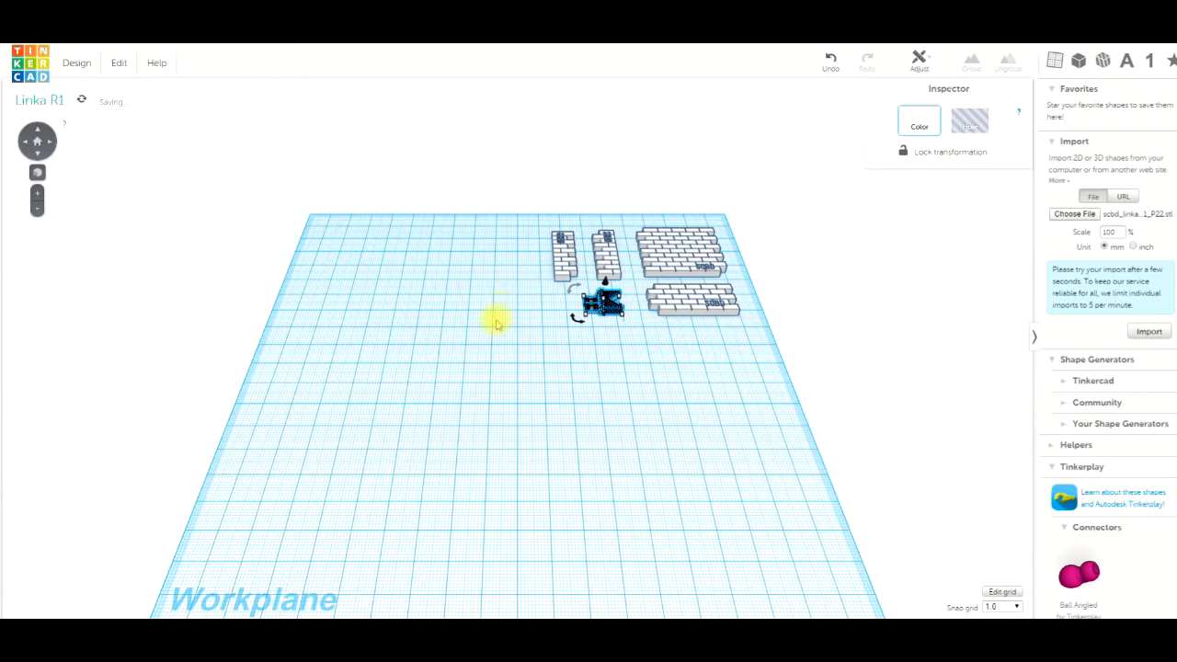
Import scbd_linka_R1_P22 at 100 % in mm and place the strip to the left of the P14L part
{"action": "left_click", "coordinate": [497, 324]}
{"action": "left_click", "coordinate": [1146, 331]}
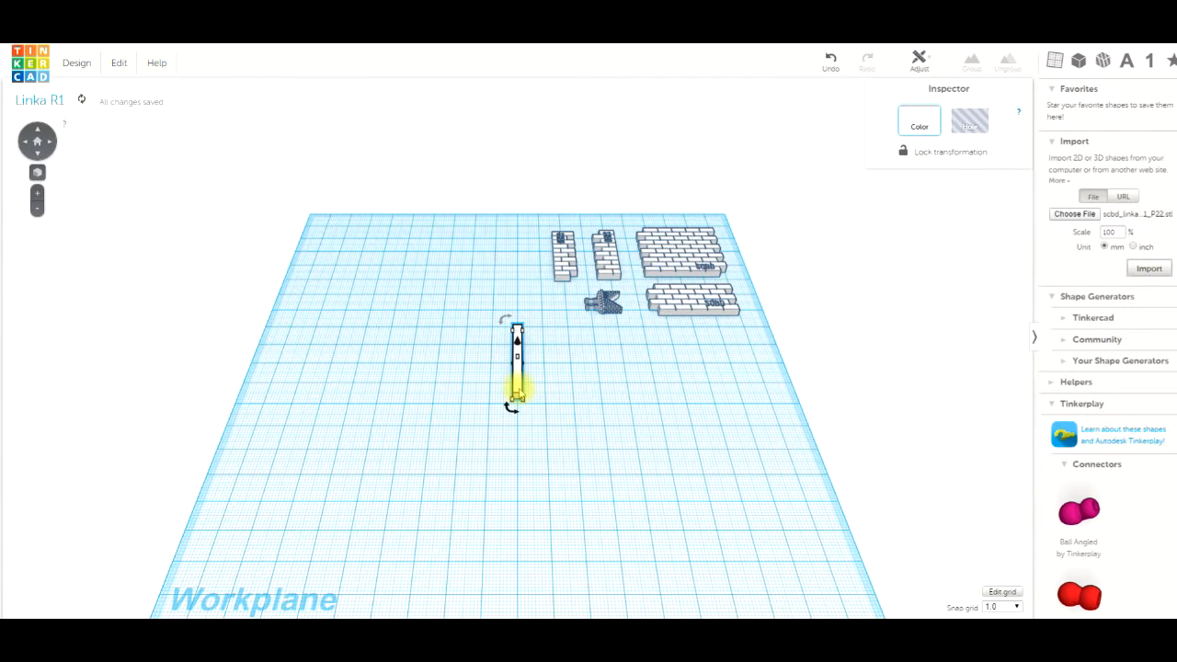
{"action": "left_click_drag", "start_coordinate": [517, 386], "coordinate": [536, 281]}
{"action": "left_click", "coordinate": [440, 273]}
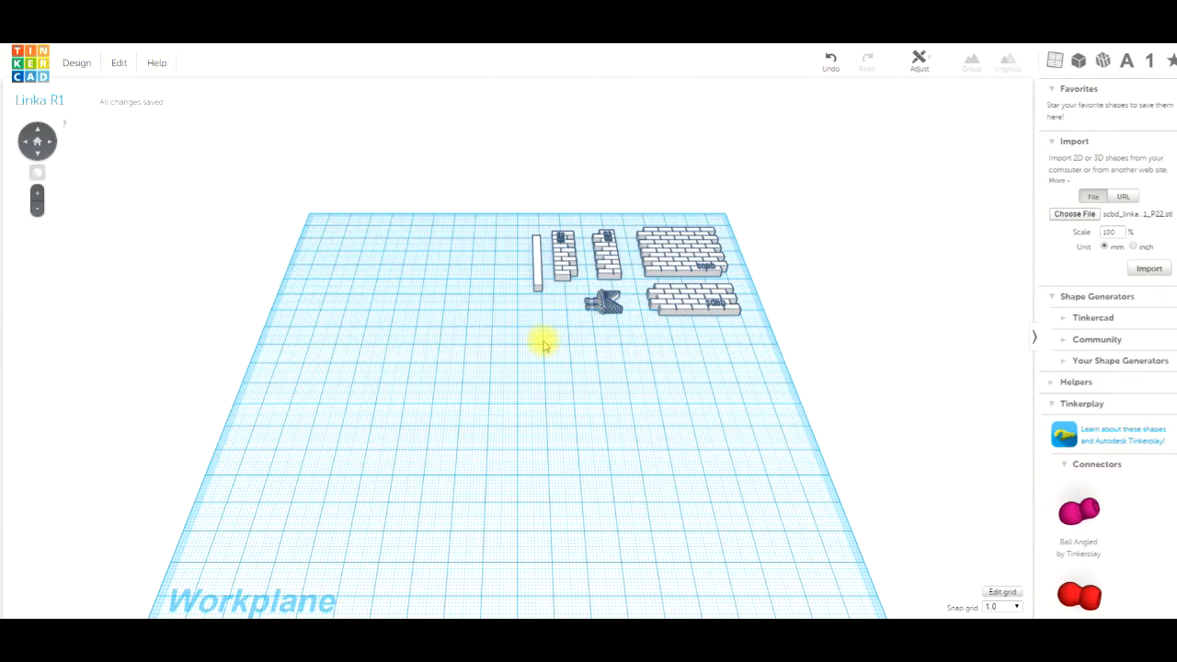
Duplicate the large P15 roof panel and place the copy in front of the P15A panel
{"action": "left_click", "coordinate": [671, 248]}
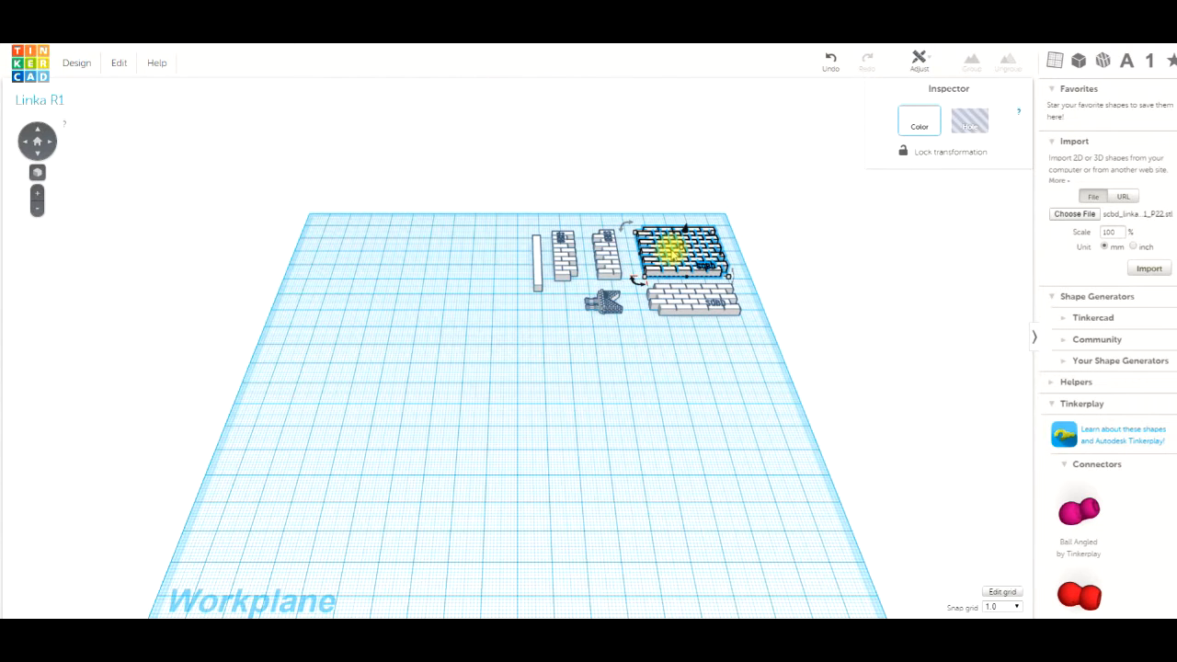
{"action": "key", "text": "ctrl+d"}
{"action": "left_click_drag", "start_coordinate": [671, 247], "coordinate": [702, 344]}
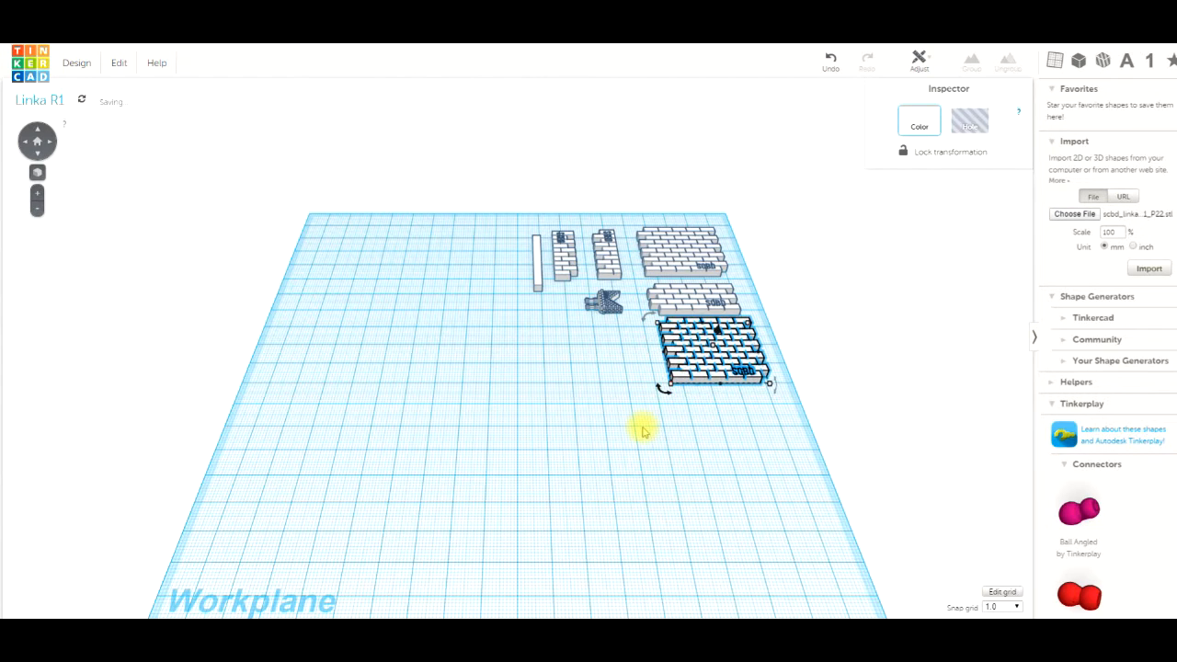
{"action": "left_click", "coordinate": [641, 423]}
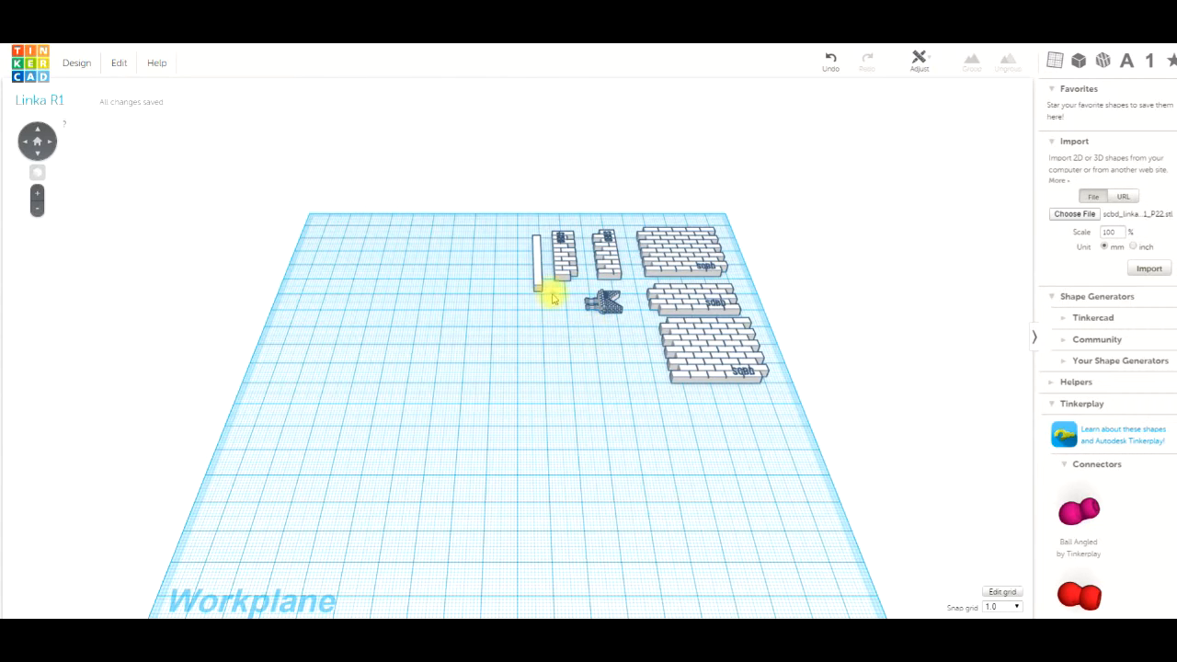
Move the duplicated P15 panel to the left of the P22 strip and delete it
{"action": "left_click", "coordinate": [710, 342]}
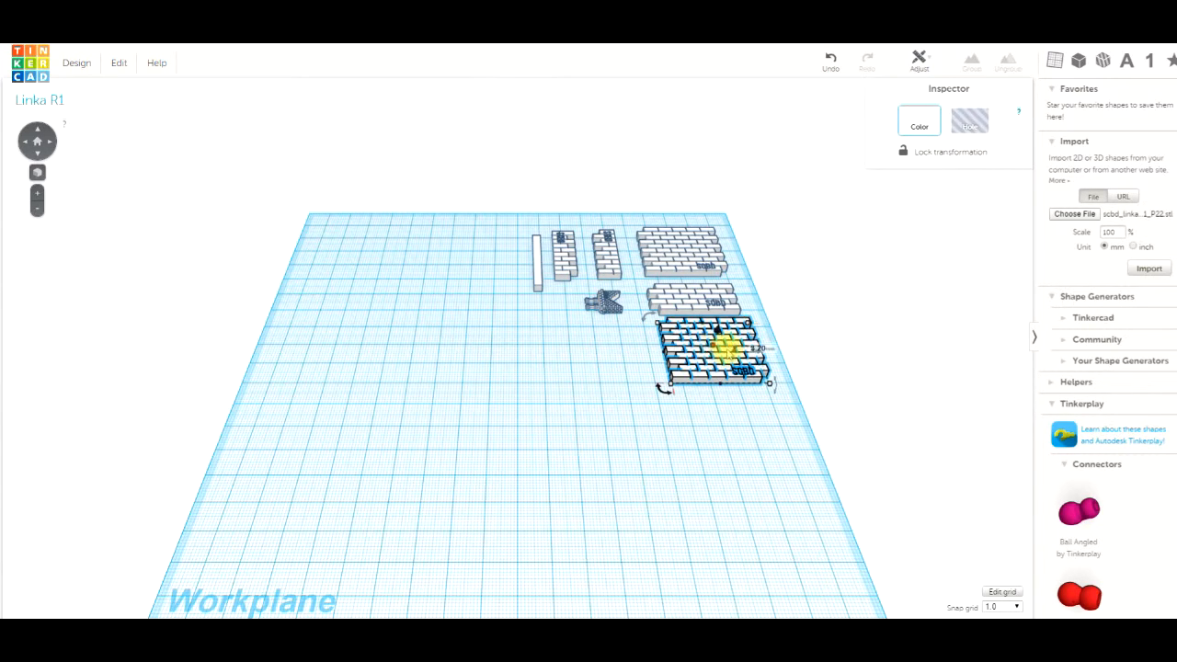
{"action": "left_click_drag", "start_coordinate": [656, 336], "coordinate": [468, 245]}
{"action": "left_click", "coordinate": [518, 360]}
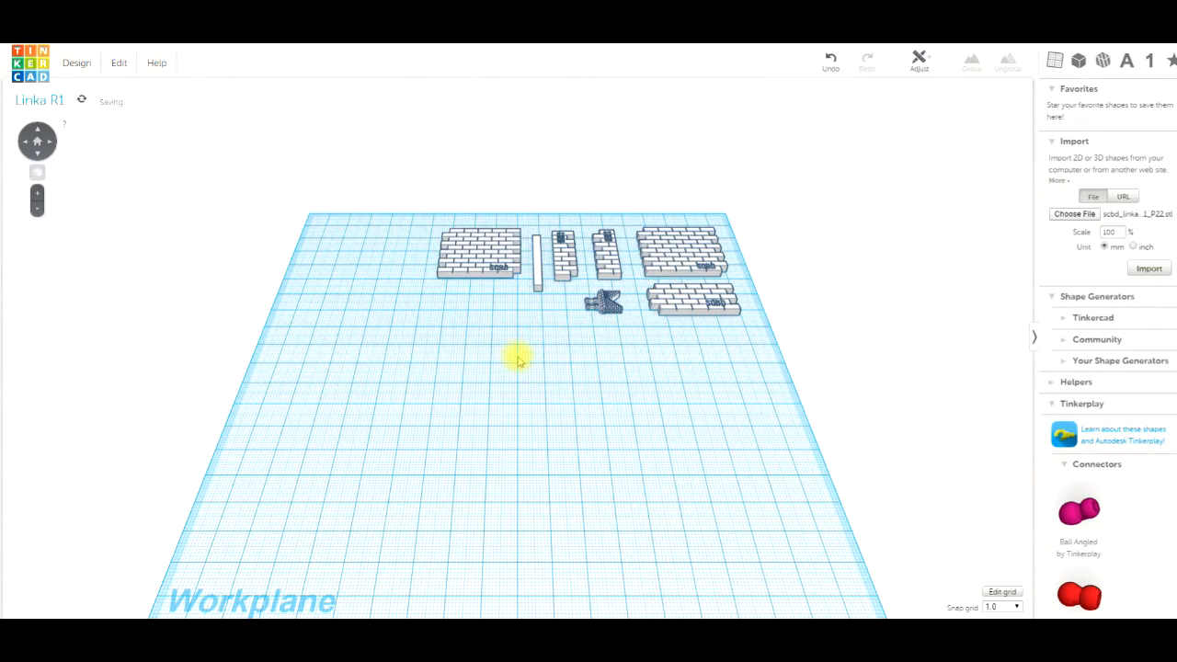
{"action": "left_click", "coordinate": [476, 257]}
{"action": "key", "text": "Delete"}
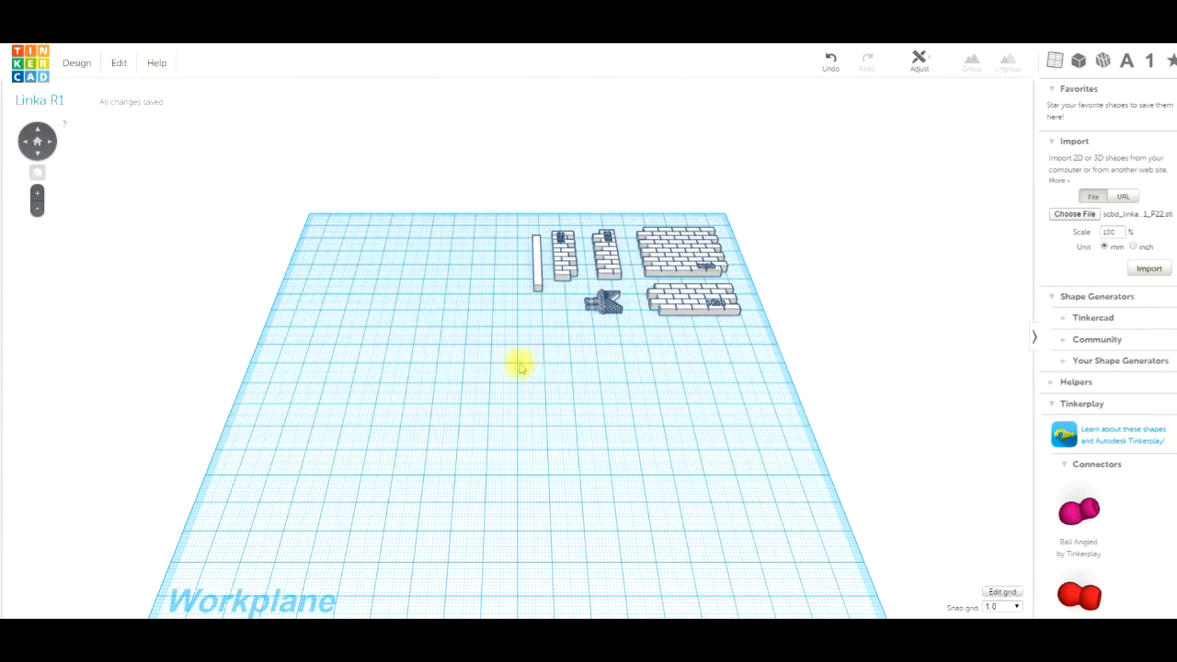
Duplicate all six roof parts, move the copies to the workplane's left half and flip them over so their undersides face up
{"action": "left_click_drag", "start_coordinate": [510, 212], "coordinate": [705, 333]}
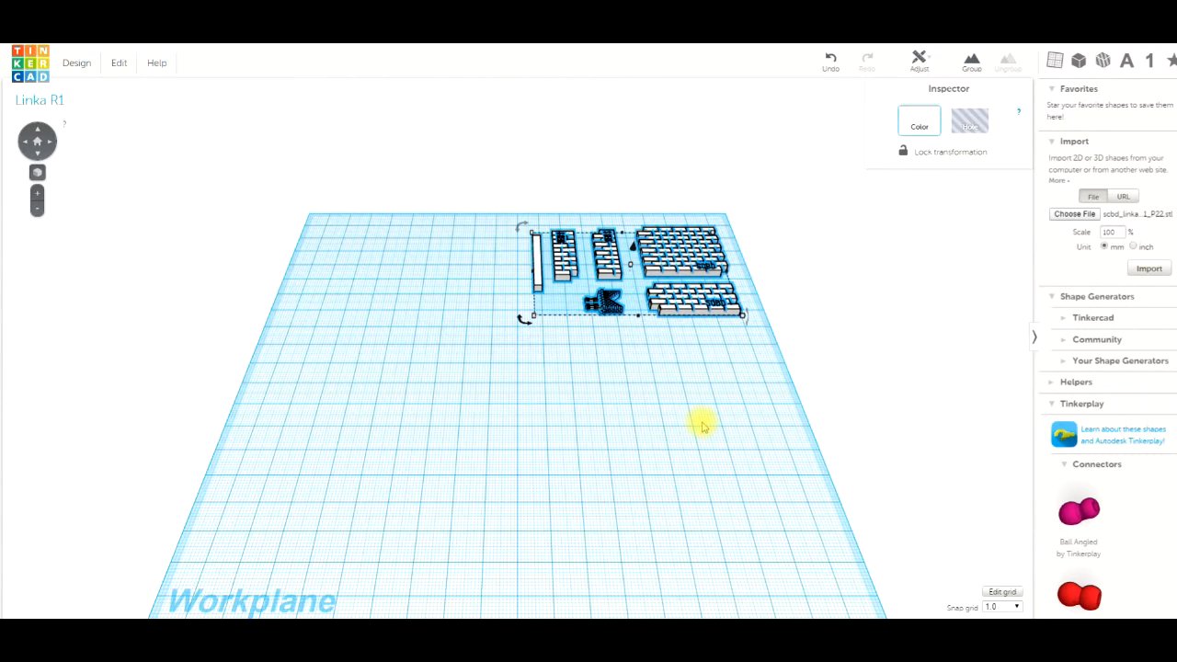
{"action": "key", "text": "ctrl+d"}
{"action": "left_click_drag", "start_coordinate": [674, 257], "coordinate": [462, 255]}
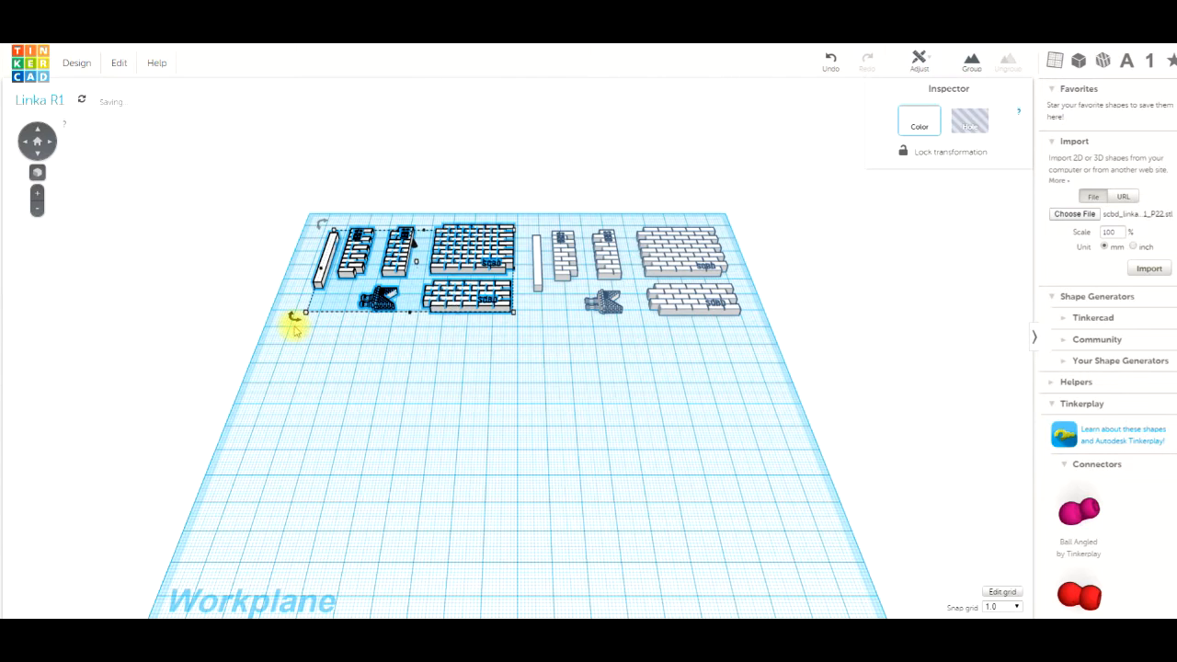
{"action": "left_click_drag", "start_coordinate": [321, 227], "coordinate": [472, 223]}
{"action": "left_click", "coordinate": [447, 398]}
Check the flipped and original parts, and close the design to return to the My Master Parts project
{"action": "scroll", "coordinate": [455, 332], "scroll_direction": "up", "scroll_amount": 1}
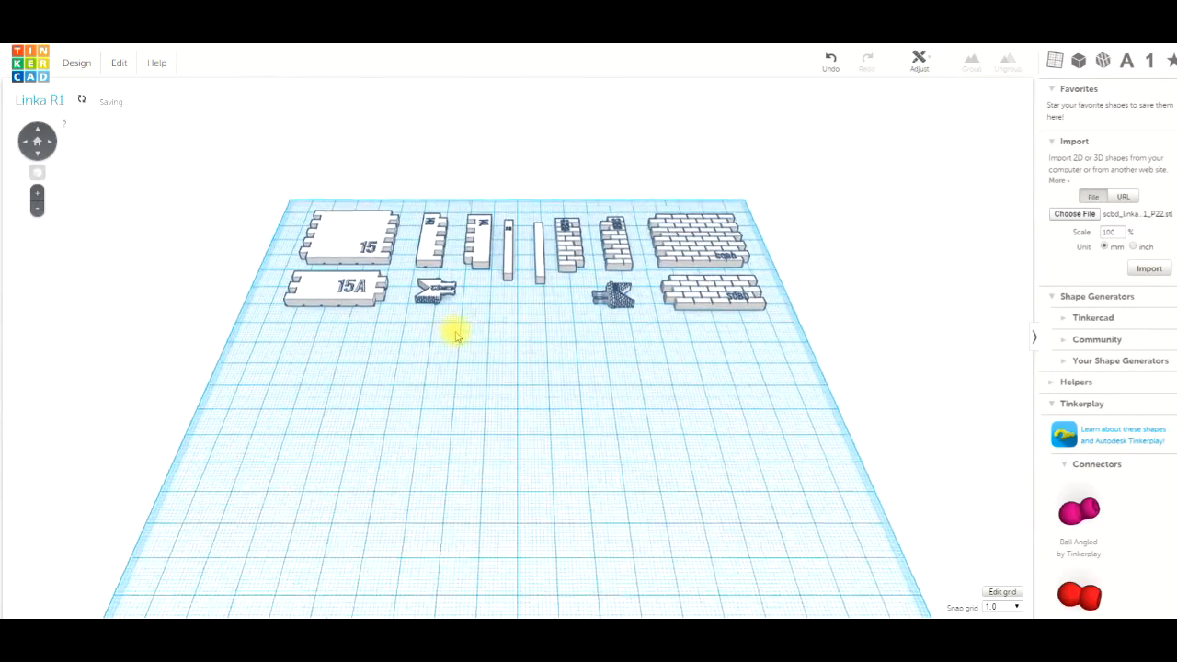
{"action": "scroll", "coordinate": [455, 335], "scroll_direction": "up", "scroll_amount": 4}
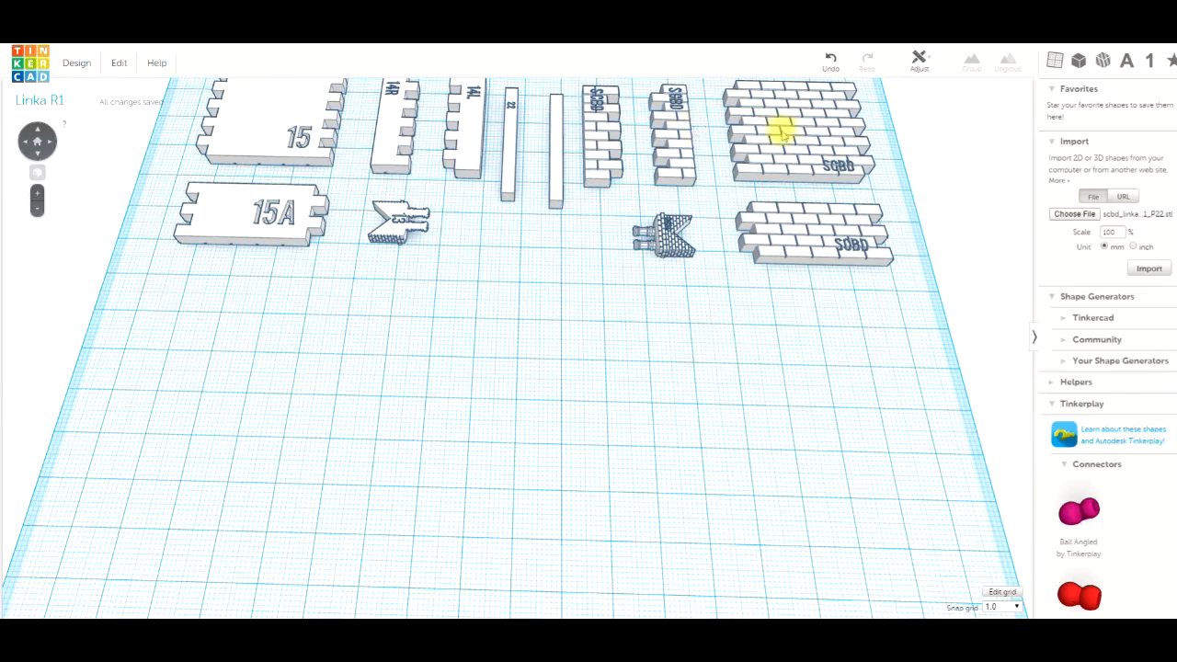
{"action": "scroll", "coordinate": [571, 310], "scroll_direction": "down", "scroll_amount": 5}
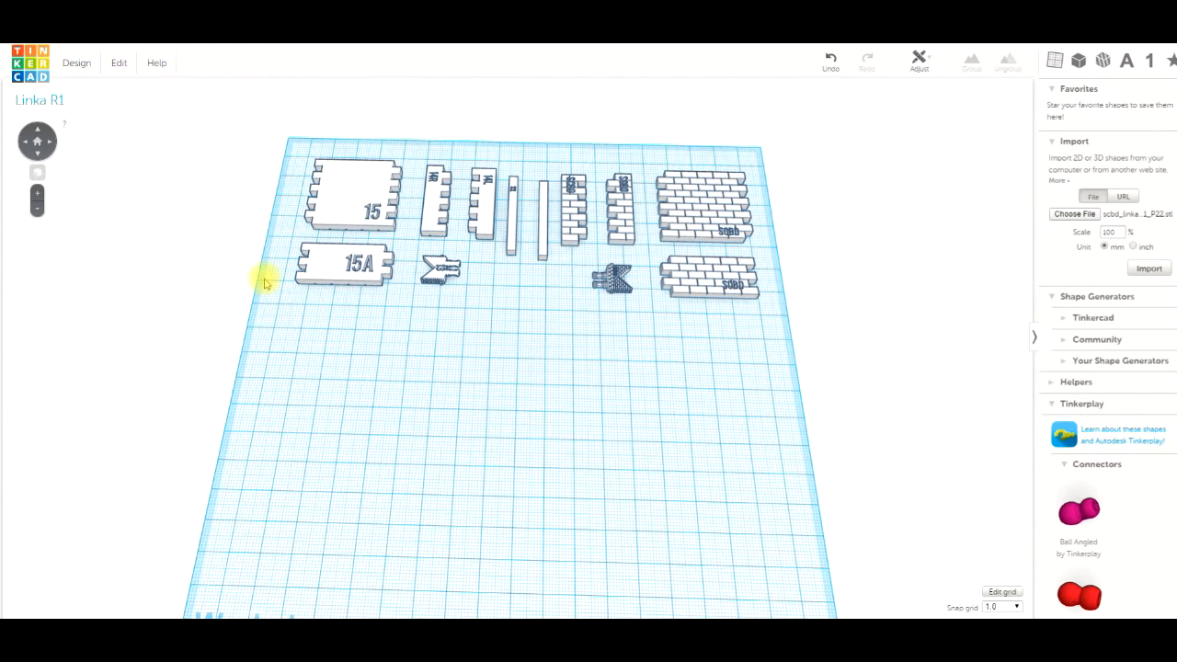
{"action": "left_click", "coordinate": [79, 62]}
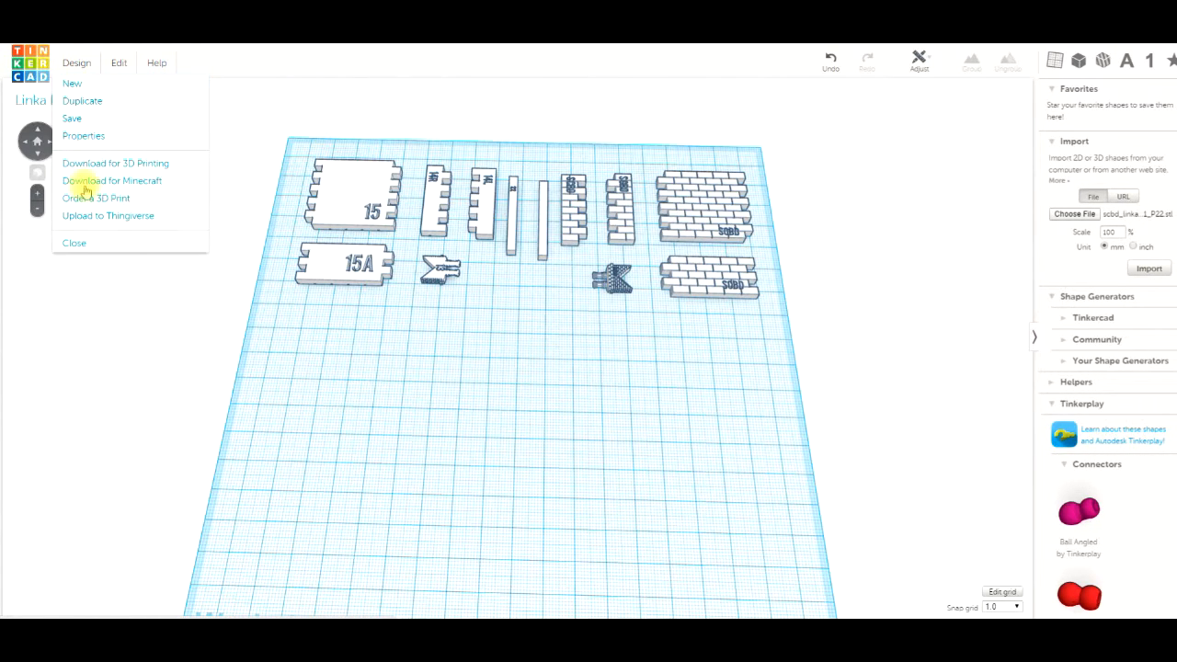
{"action": "left_click", "coordinate": [80, 243]}
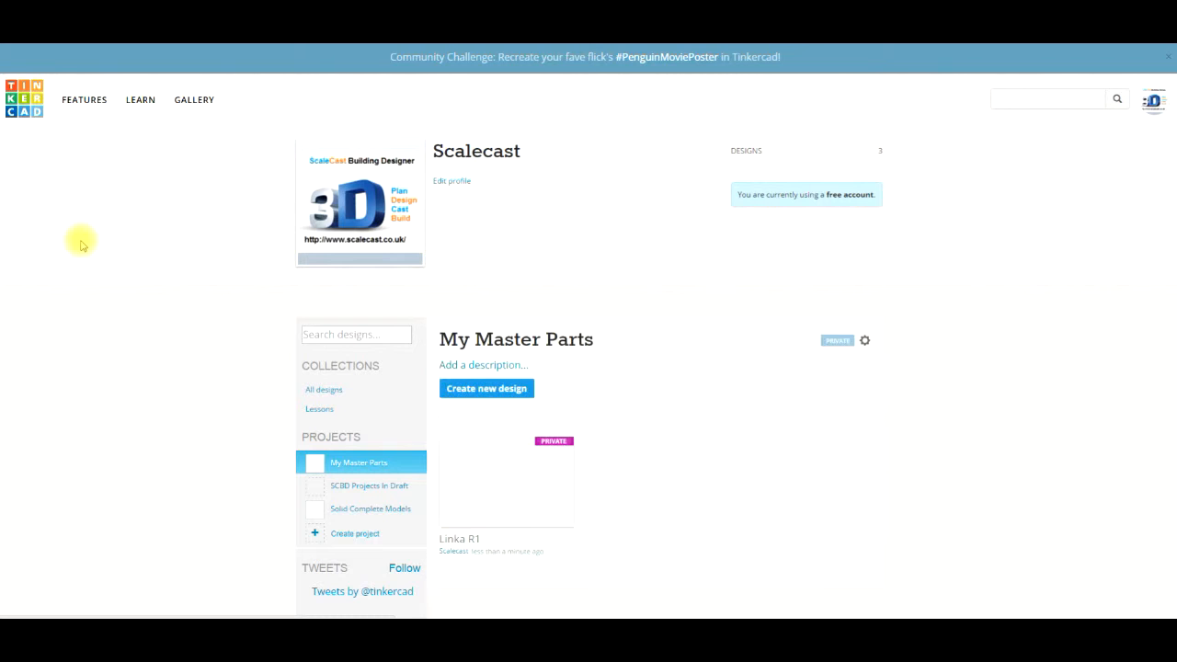
Create a new project and open its properties for editing
{"action": "scroll", "coordinate": [536, 452], "scroll_direction": "down", "scroll_amount": 1}
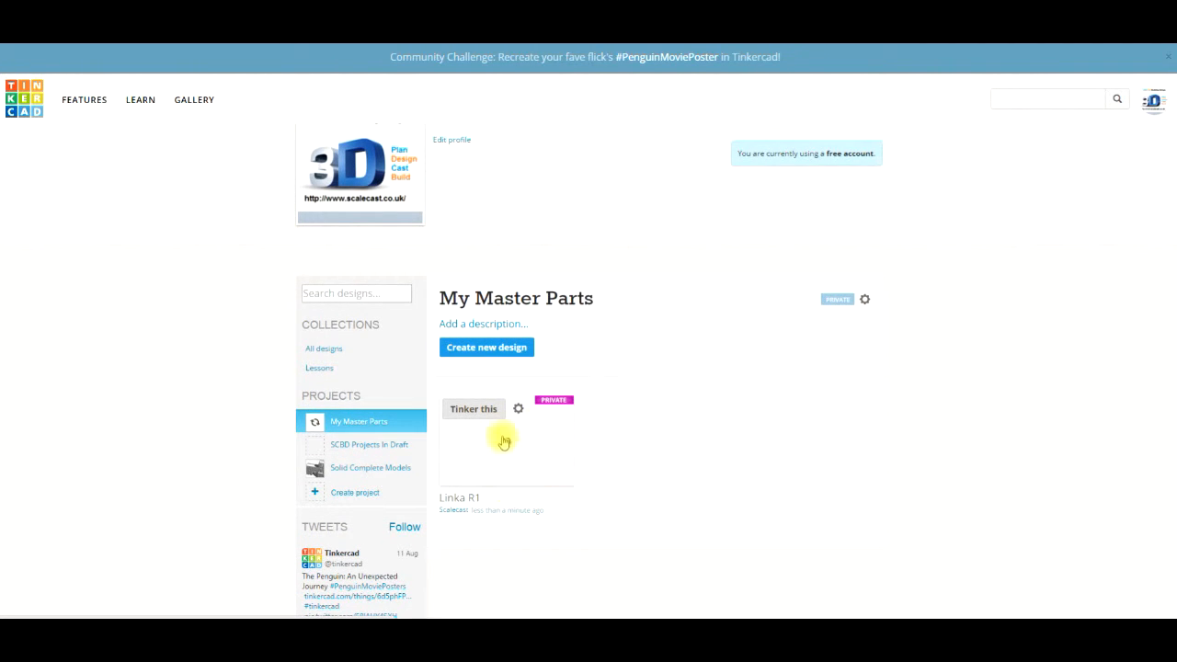
{"action": "scroll", "coordinate": [598, 438], "scroll_direction": "down", "scroll_amount": 1}
{"action": "scroll", "coordinate": [615, 432], "scroll_direction": "down", "scroll_amount": 1}
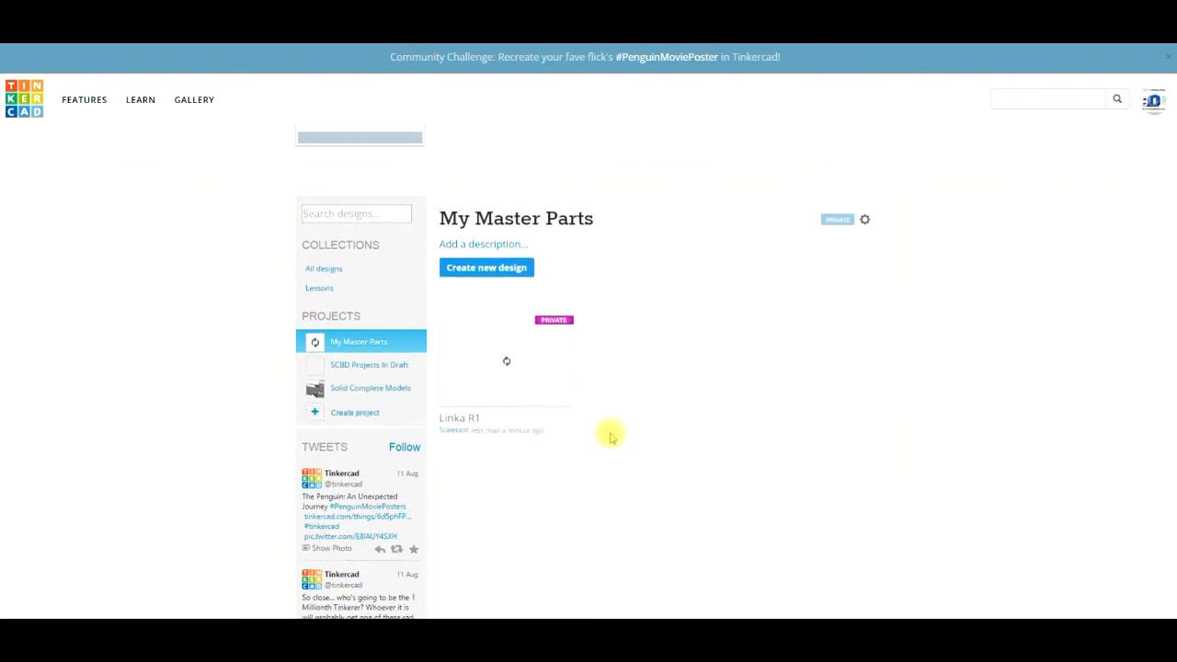
{"action": "mouse_move", "coordinate": [507, 386]}
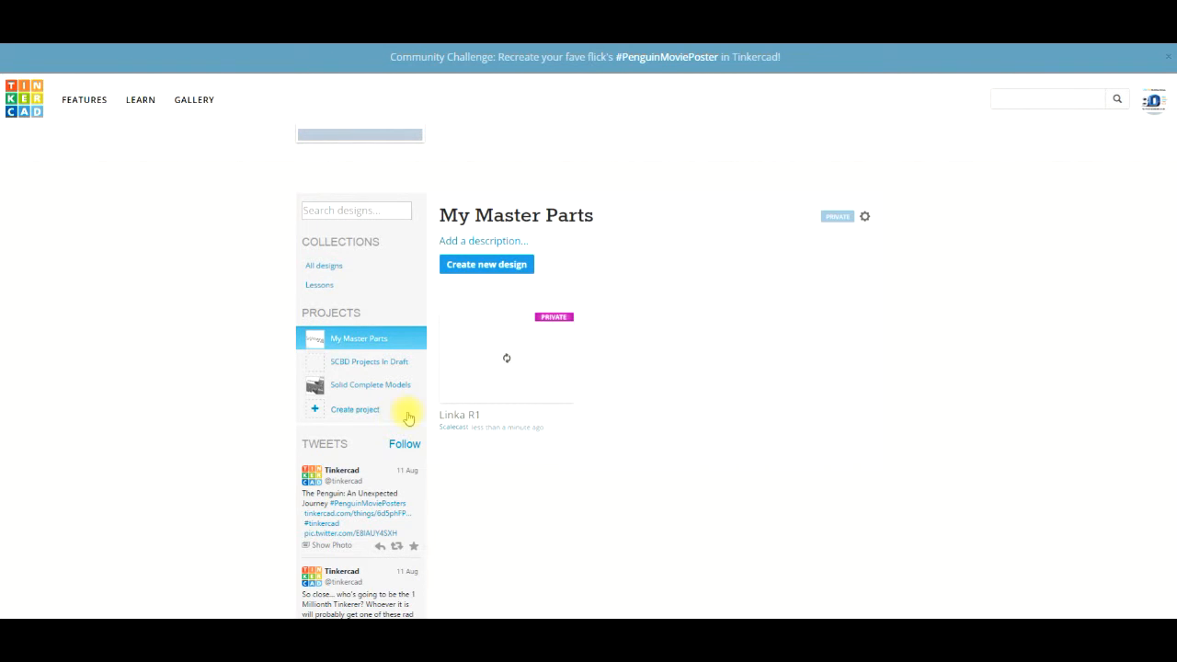
{"action": "left_click", "coordinate": [363, 410]}
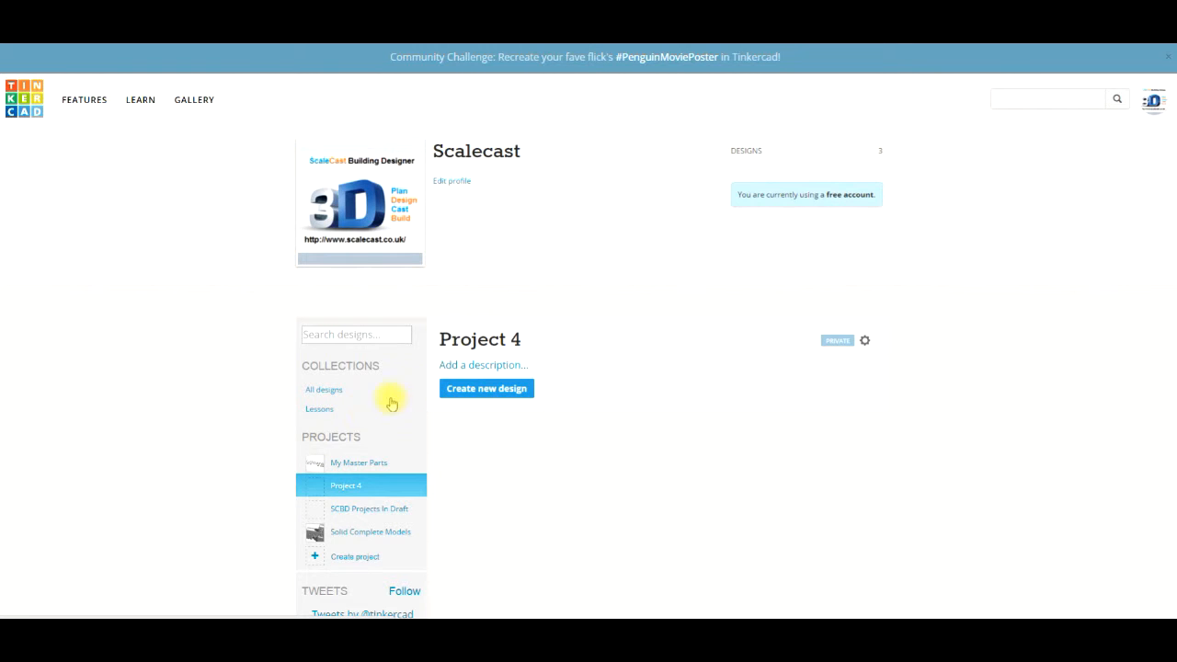
{"action": "left_click", "coordinate": [484, 366]}
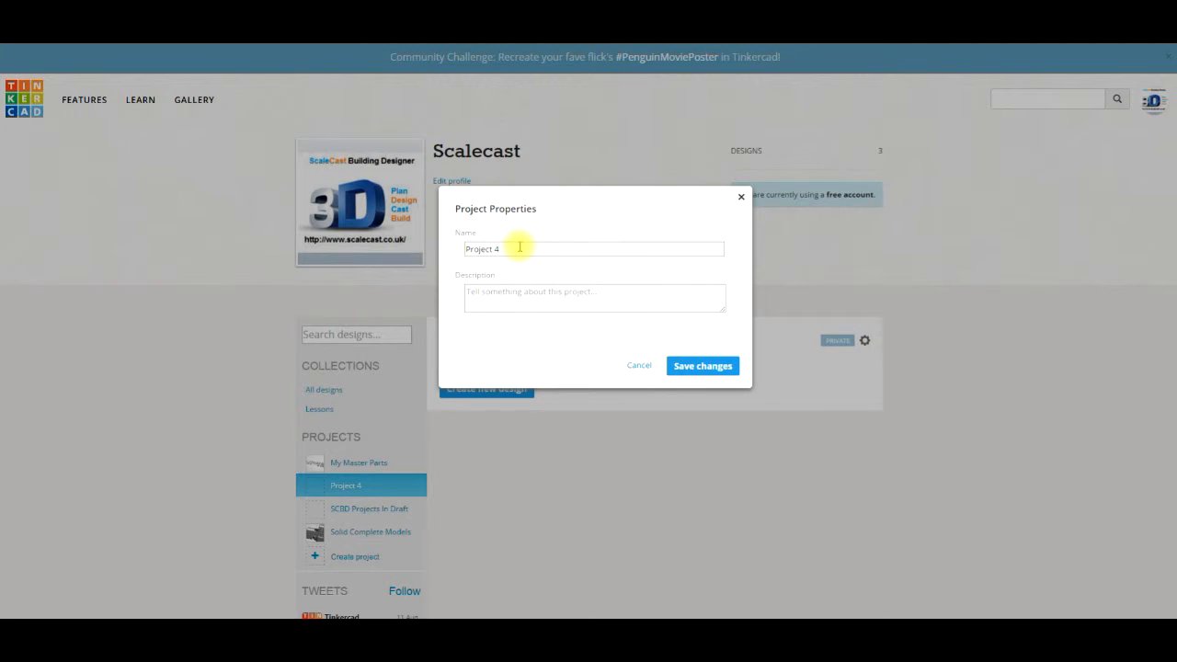
Enter "my new house" as the new project's name
{"action": "left_click_drag", "start_coordinate": [518, 247], "coordinate": [425, 235]}
{"action": "type", "text": "m"}
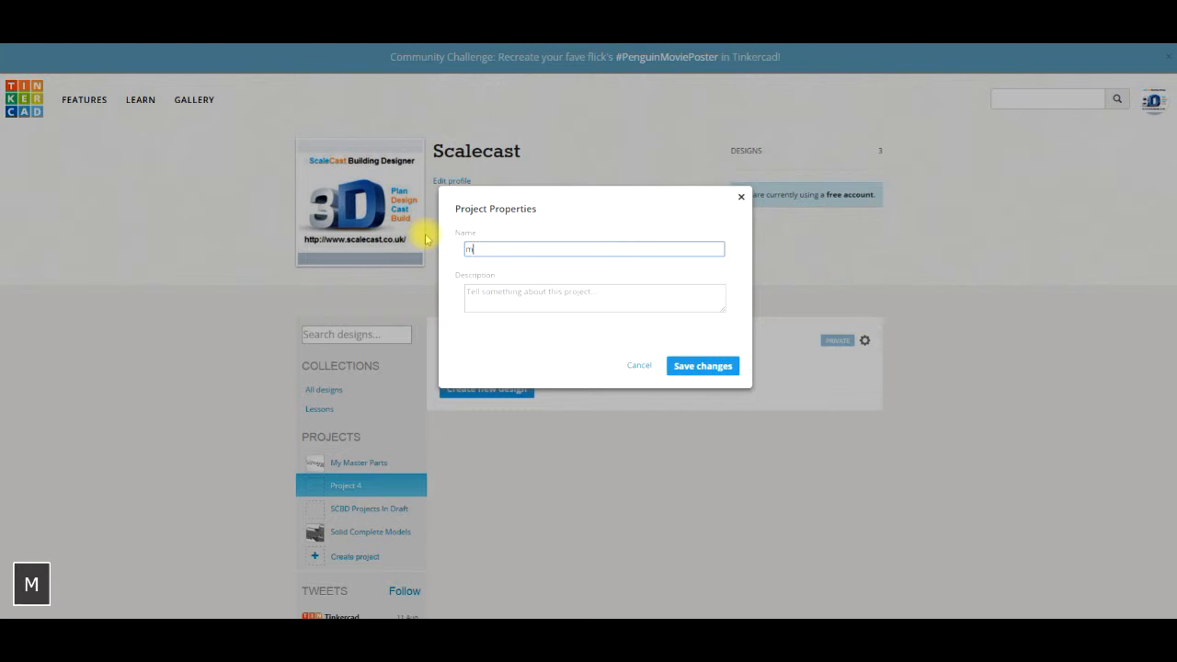
{"action": "type", "text": "y new house"}
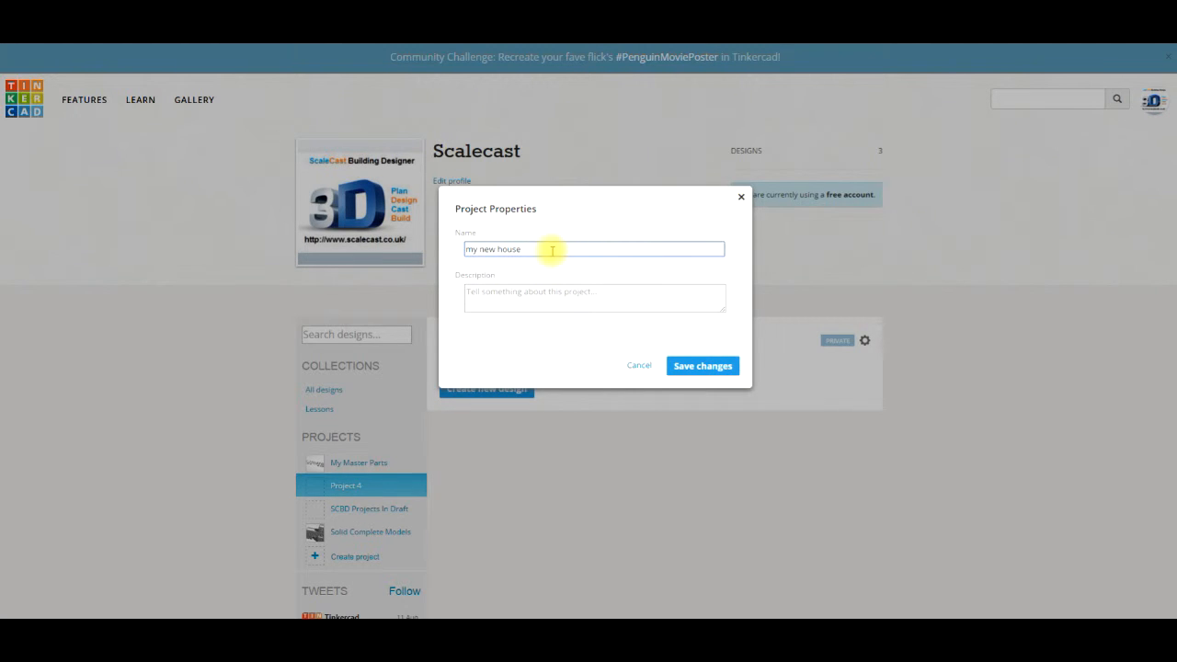
Name the project "My own Builds", save it, and create a new design in it
{"action": "left_click_drag", "start_coordinate": [550, 250], "coordinate": [445, 244]}
{"action": "type", "text": "M"}
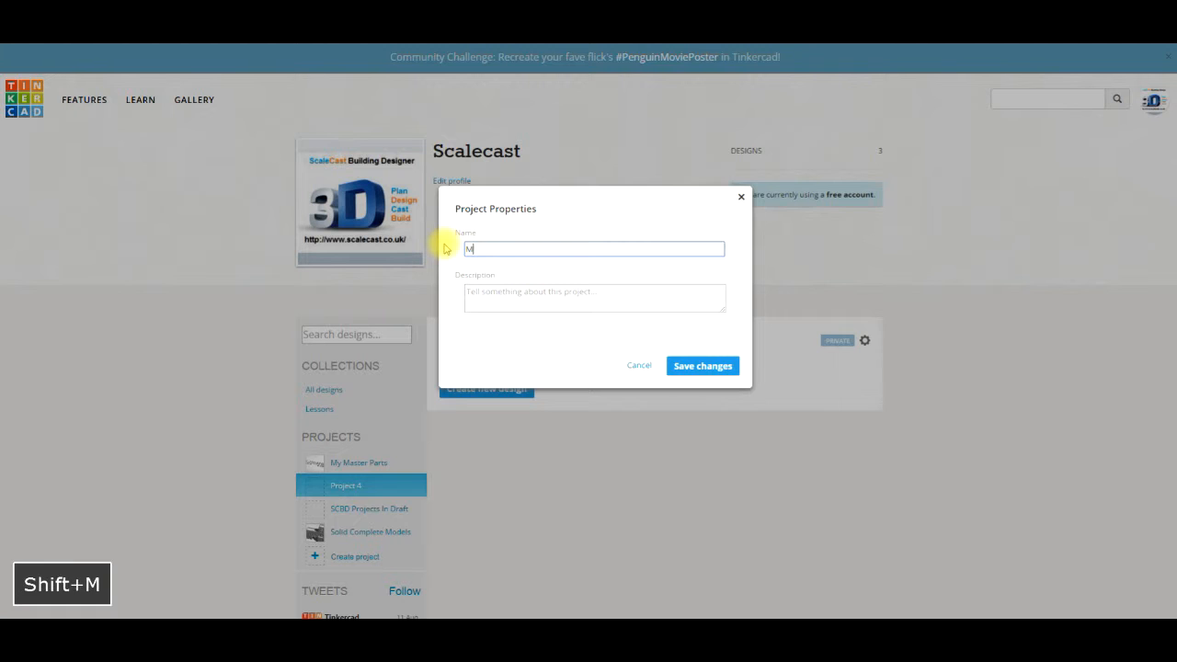
{"action": "type", "text": "y own Bui"}
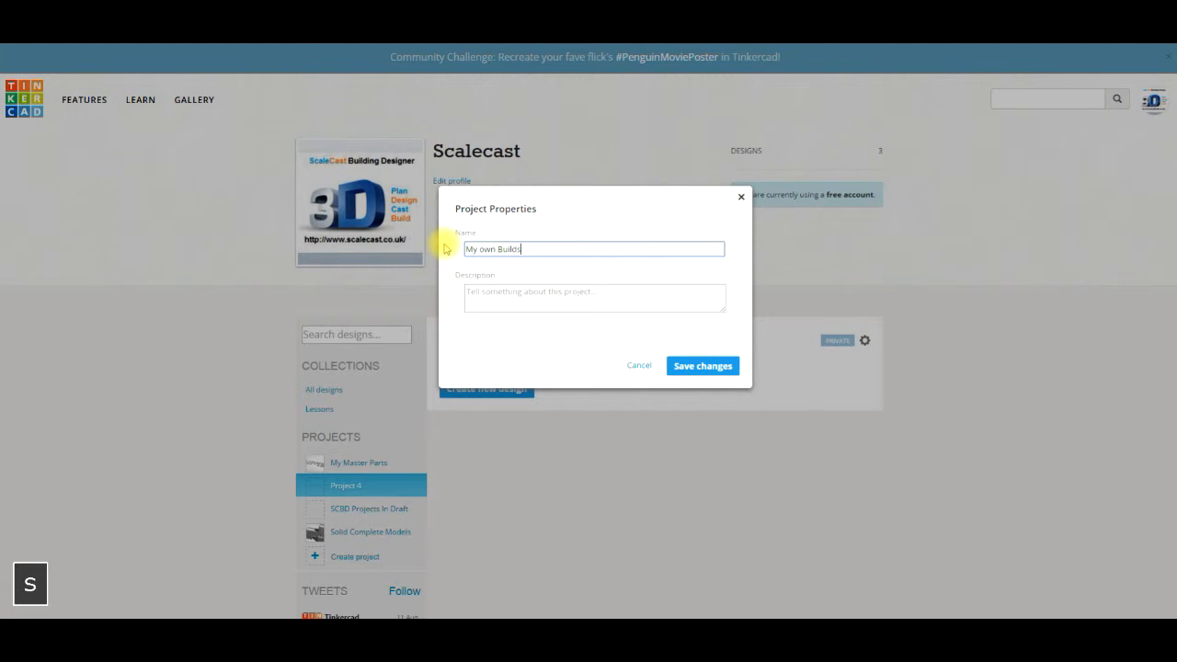
{"action": "type", "text": "lds"}
{"action": "left_click", "coordinate": [706, 366]}
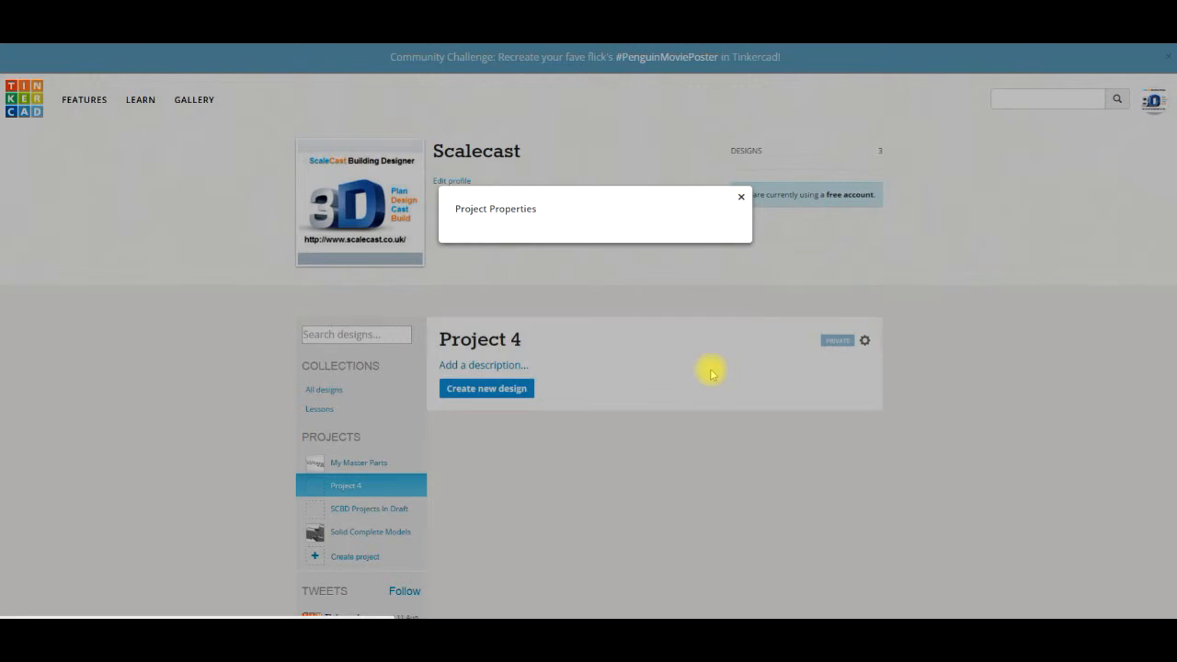
{"action": "left_click", "coordinate": [503, 397]}
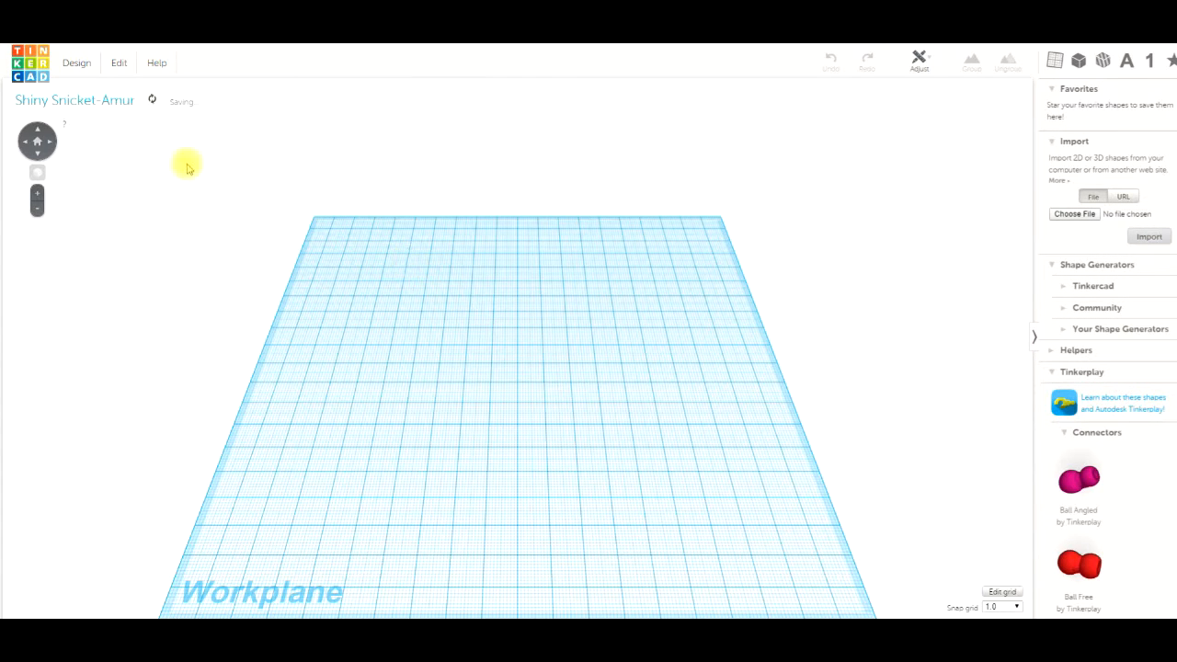
Rename the new design "my new house" in its properties and save the changes
{"action": "left_click", "coordinate": [77, 62]}
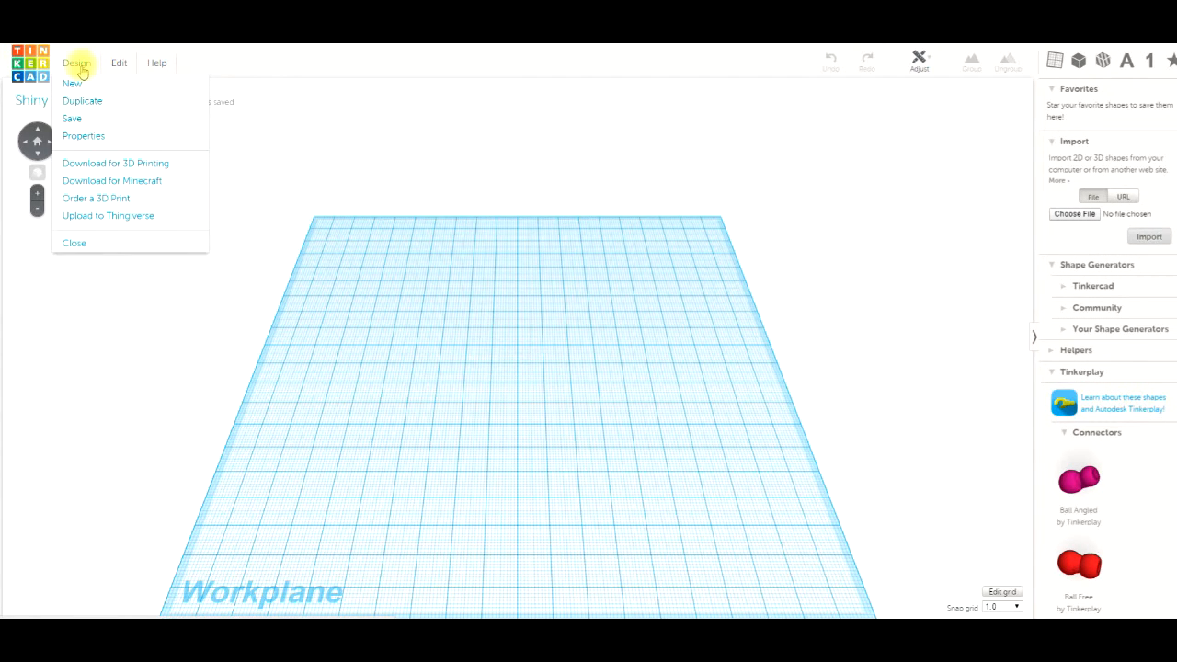
{"action": "left_click", "coordinate": [103, 137]}
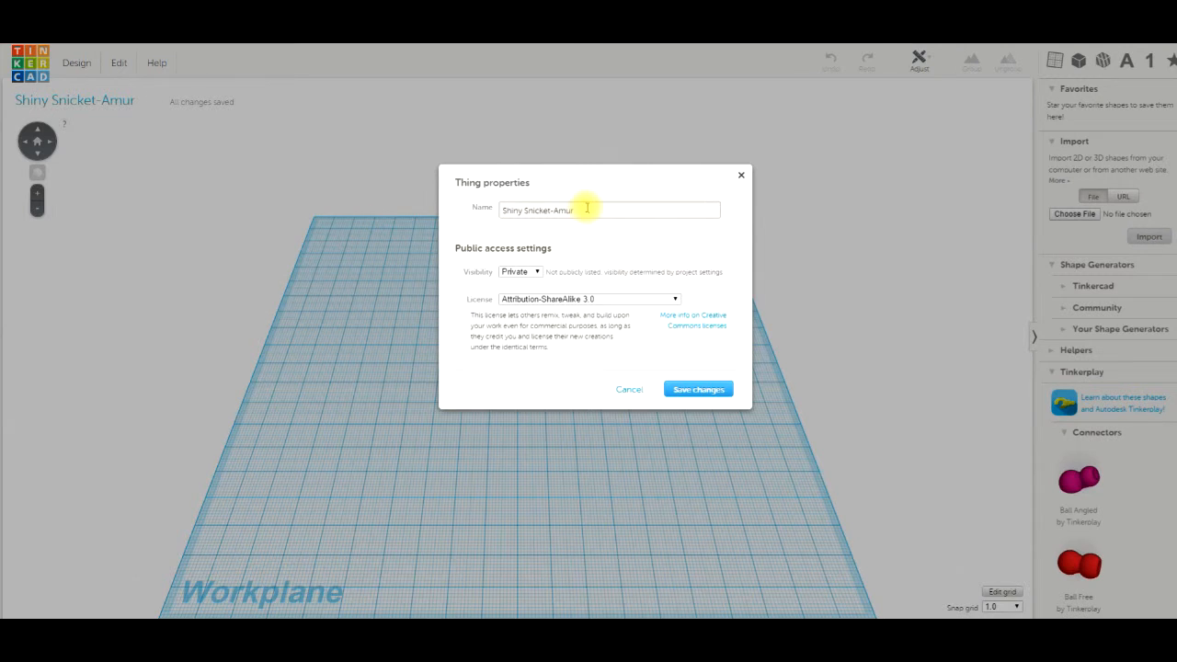
{"action": "left_click_drag", "start_coordinate": [589, 206], "coordinate": [467, 202]}
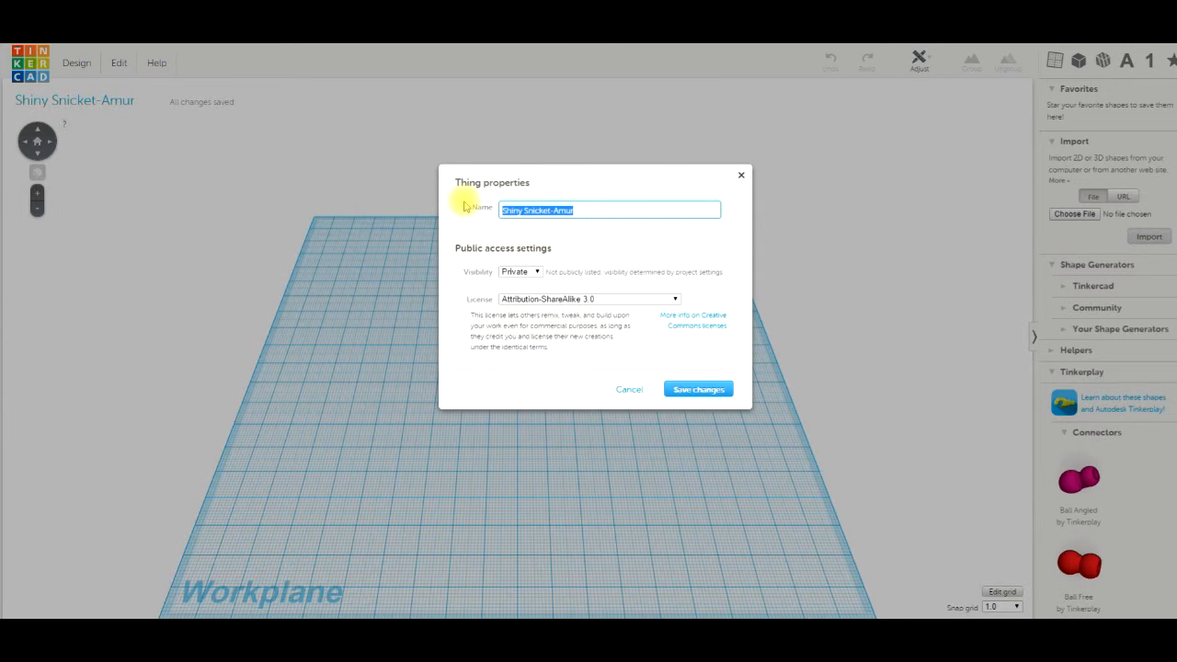
{"action": "type", "text": "my new "}
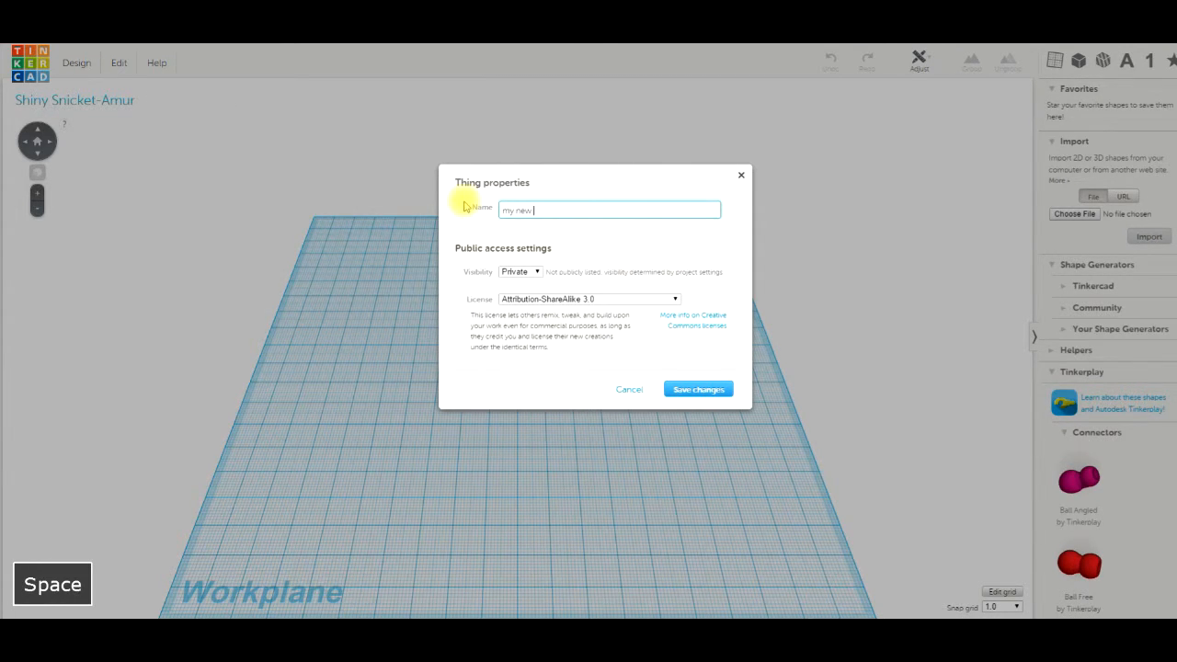
{"action": "type", "text": "house"}
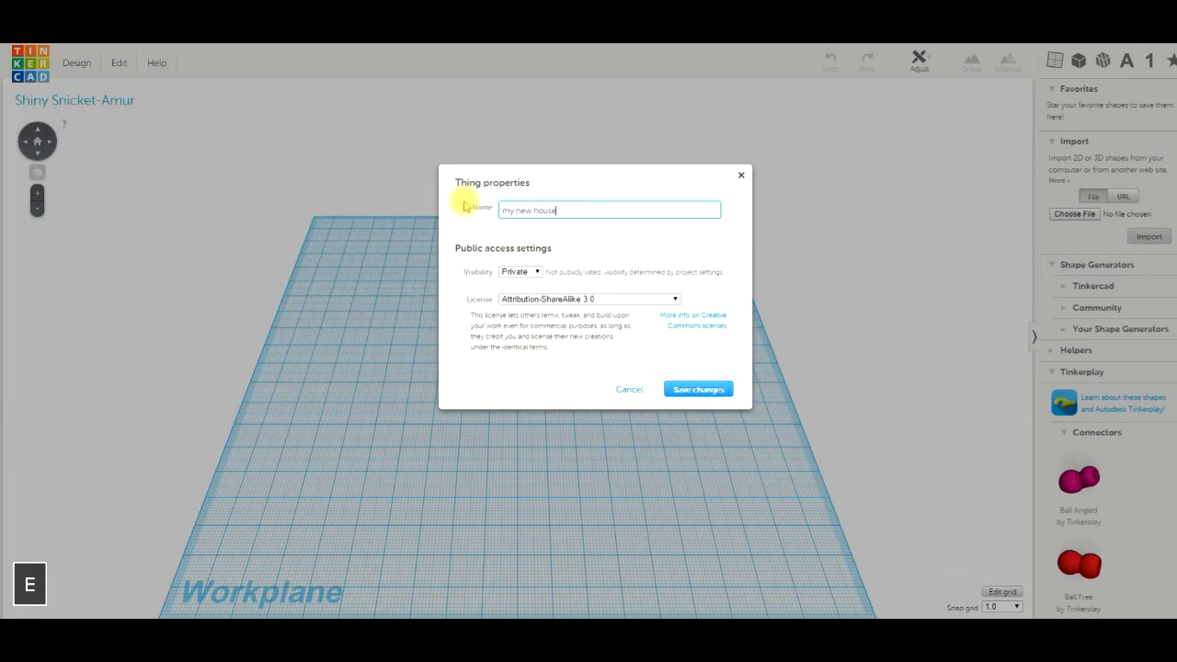
{"action": "left_click", "coordinate": [691, 389]}
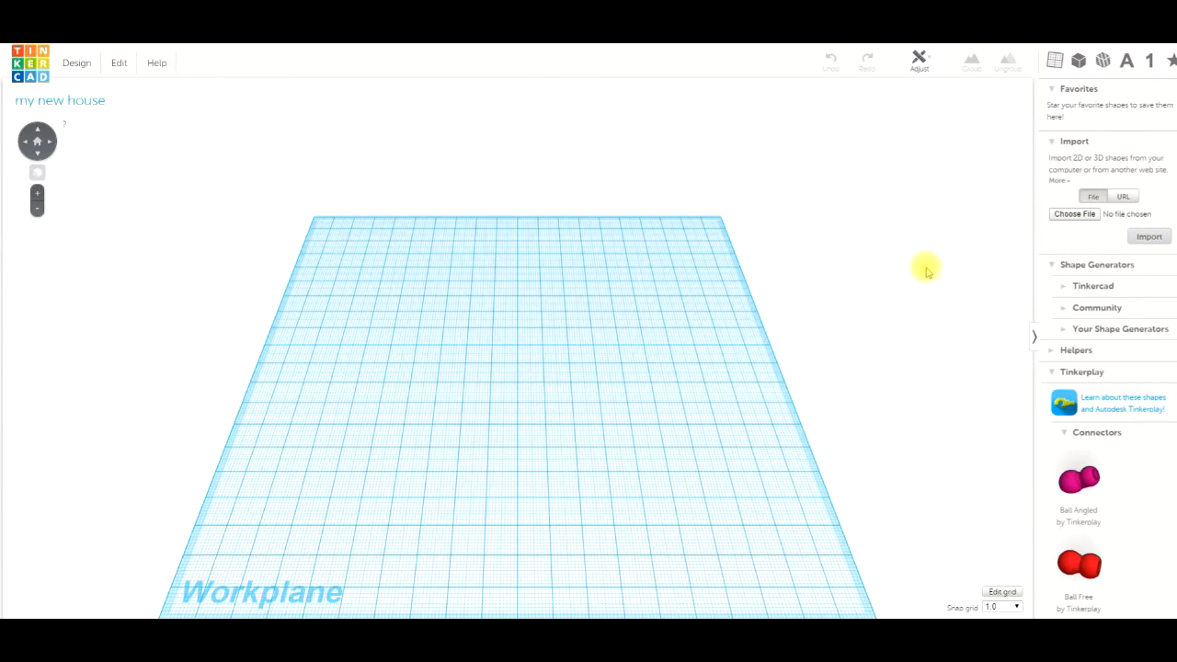
{"action": "left_click", "coordinate": [1073, 214]}
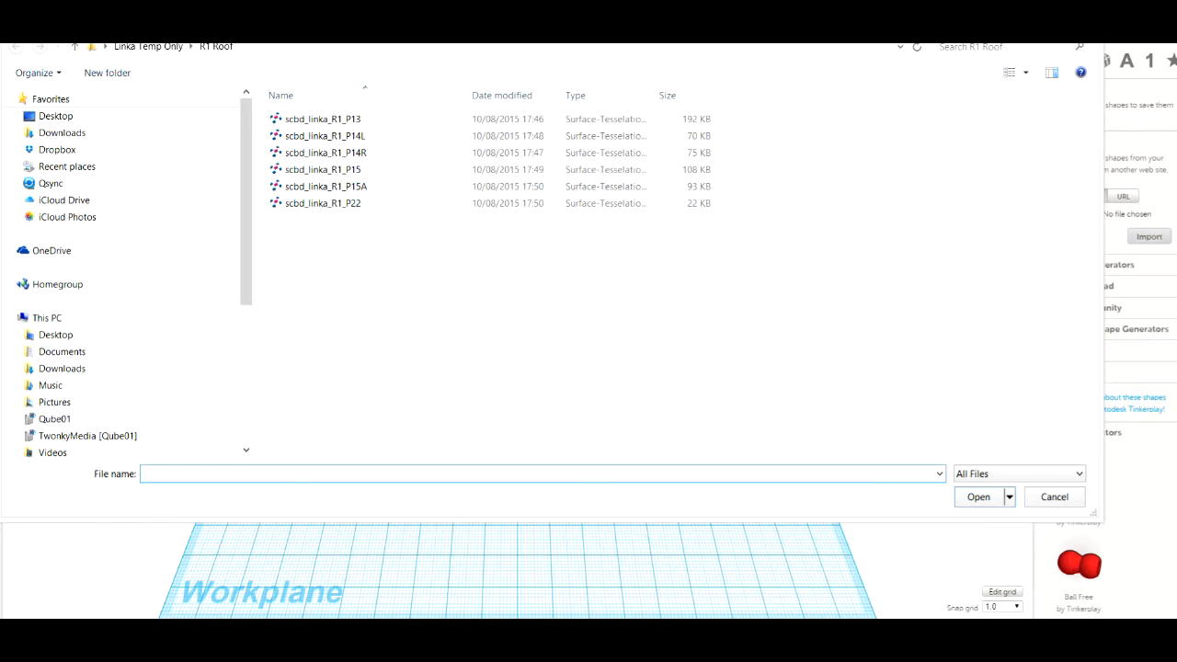
{"action": "key", "text": "Escape"}
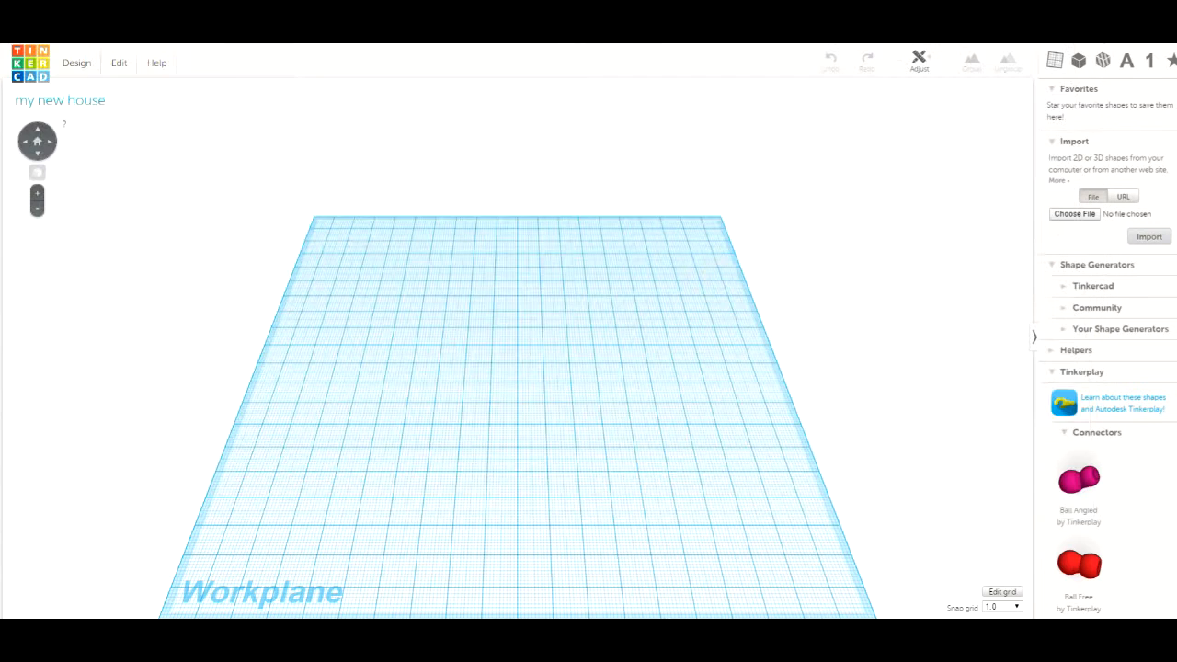
Close the design and open the Linka R1 design from the My Master Parts project
{"action": "left_click", "coordinate": [78, 61]}
{"action": "left_click", "coordinate": [89, 243]}
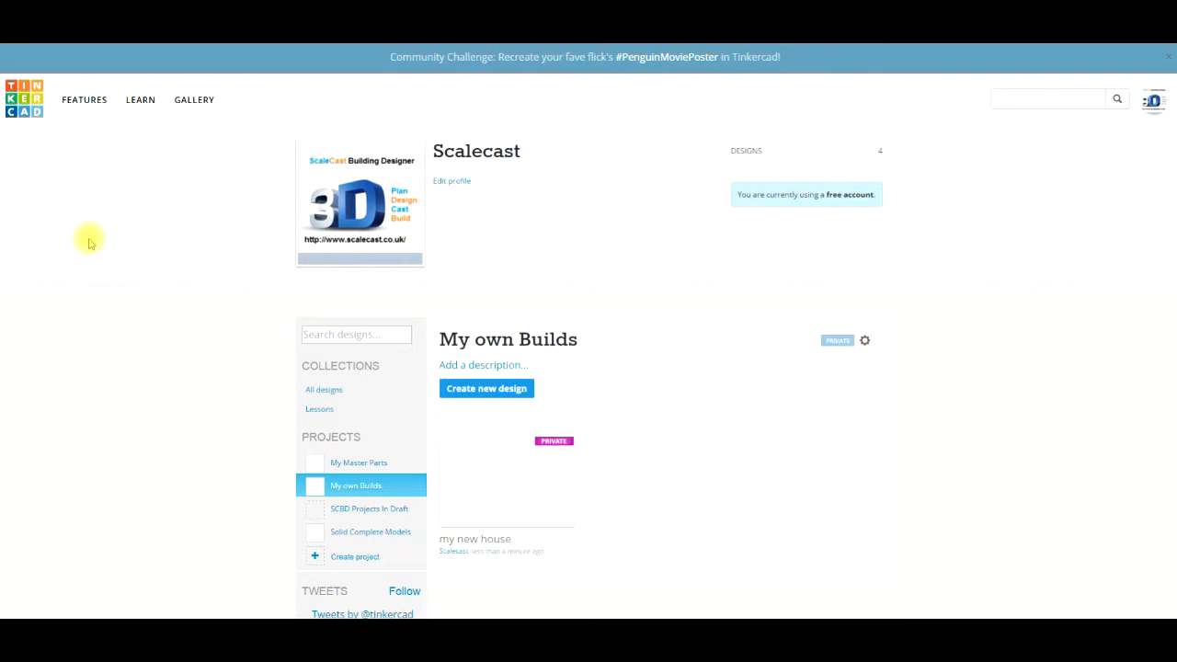
{"action": "scroll", "coordinate": [194, 230], "scroll_direction": "down", "scroll_amount": 1}
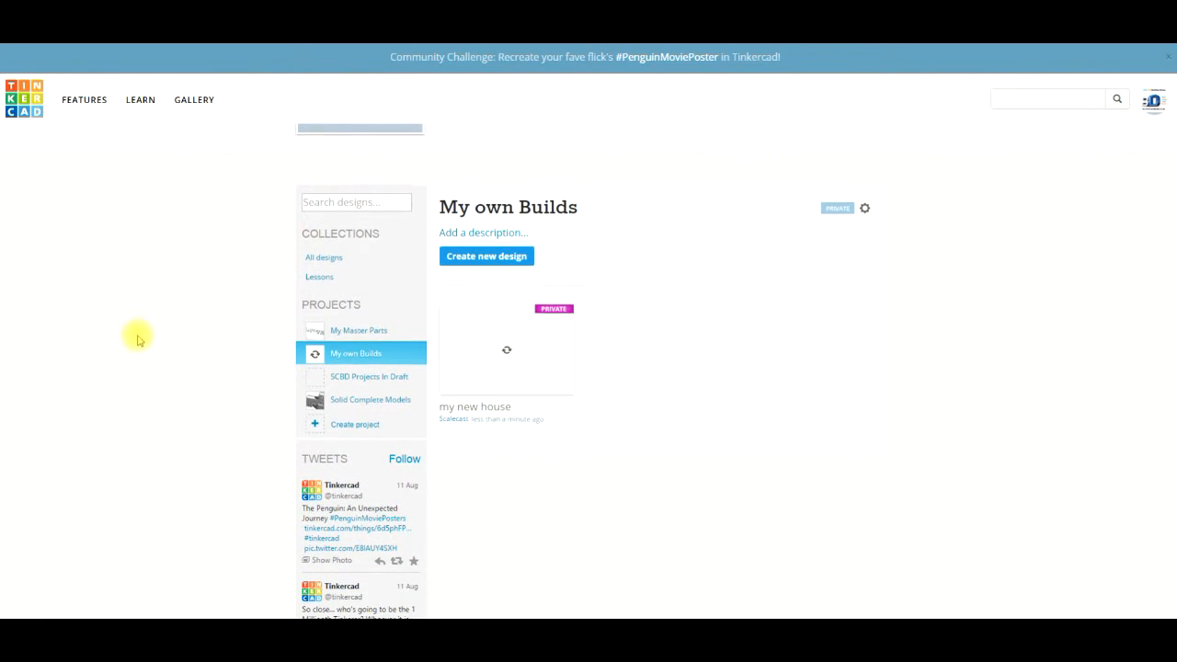
{"action": "left_click", "coordinate": [358, 338]}
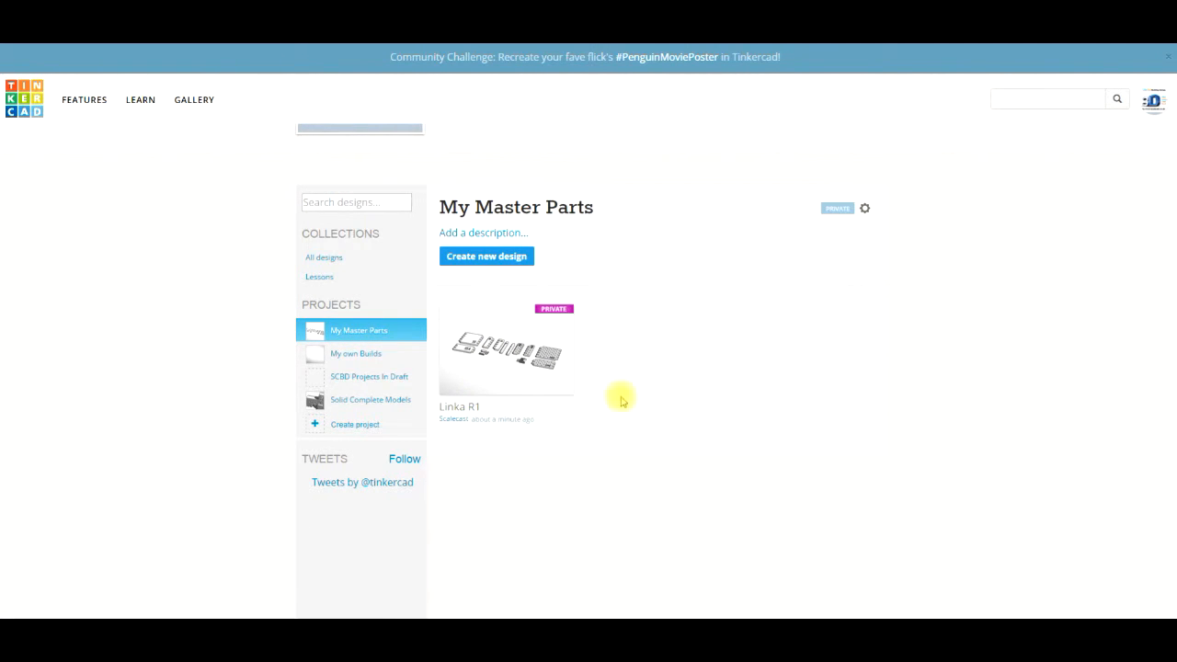
{"action": "left_click", "coordinate": [472, 322]}
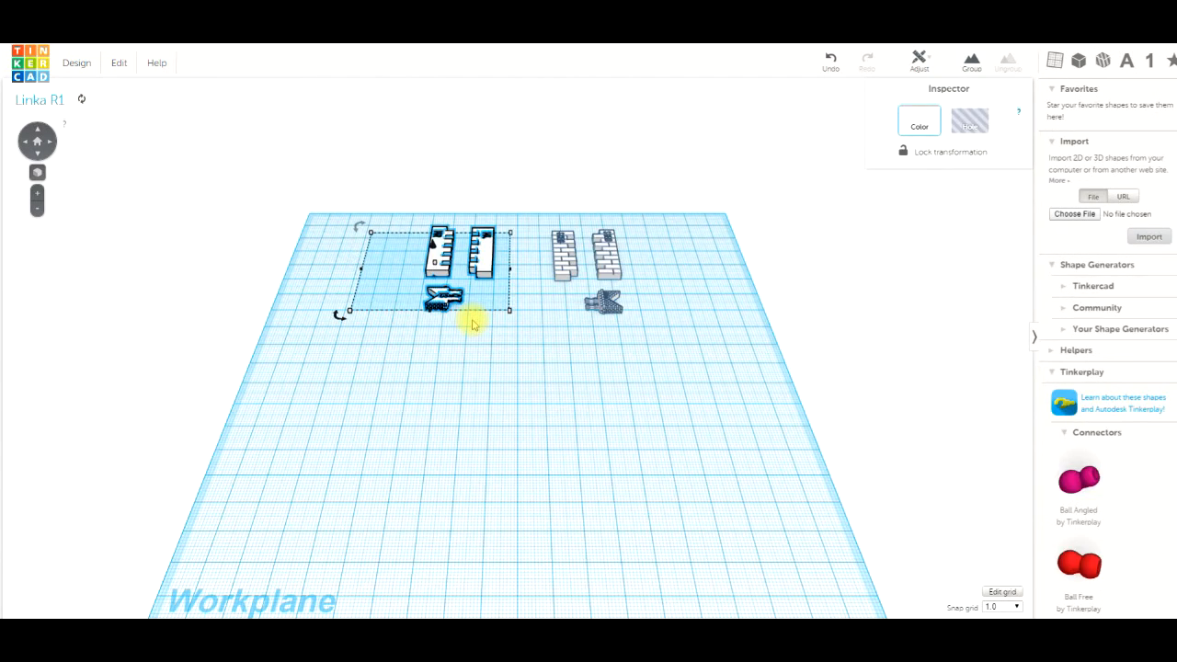
Copy all the brick-side-up roof parts on the right half of the workplane, including the thin plain bar
{"action": "left_click", "coordinate": [548, 364]}
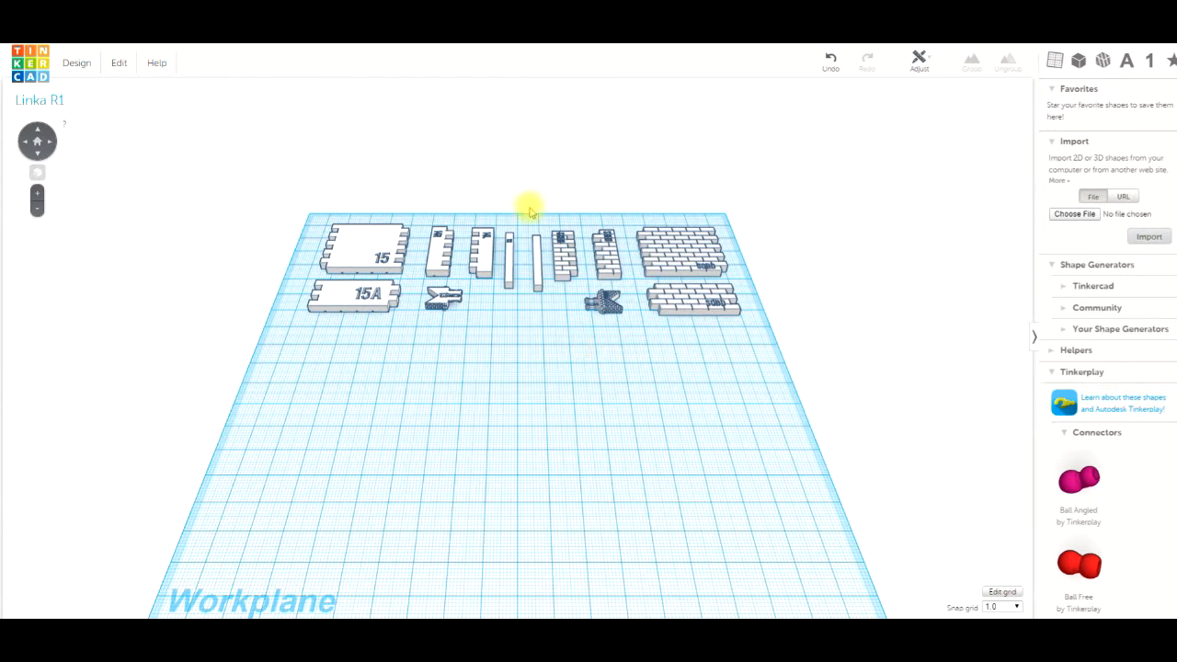
{"action": "left_click_drag", "start_coordinate": [526, 214], "coordinate": [723, 342]}
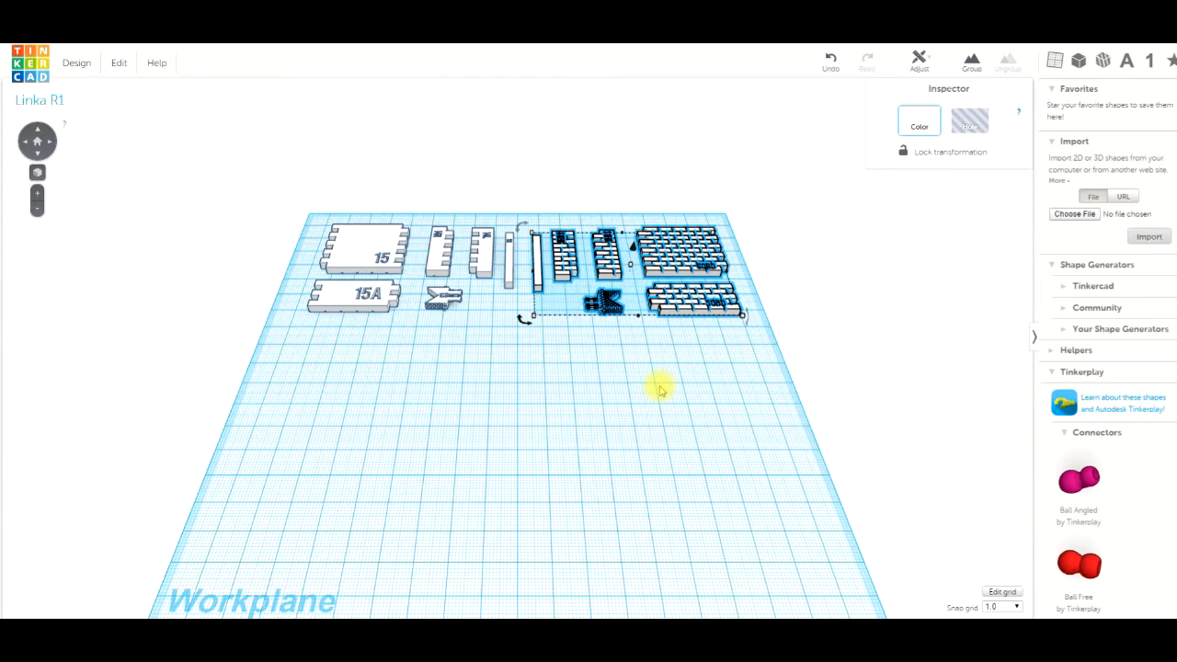
{"action": "key", "text": "ctrl+c"}
Close Linka R1 and open the "my new house" design from the My own Builds project
{"action": "left_click", "coordinate": [77, 64]}
{"action": "left_click", "coordinate": [91, 245]}
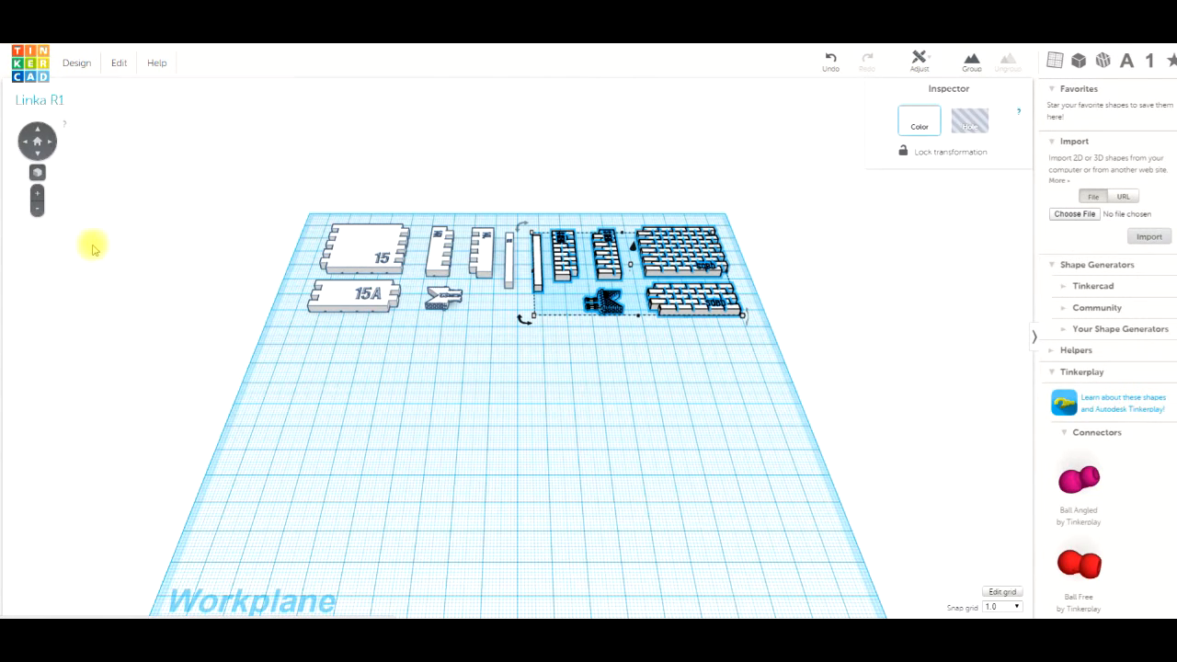
{"action": "scroll", "coordinate": [192, 317], "scroll_direction": "down", "scroll_amount": 1}
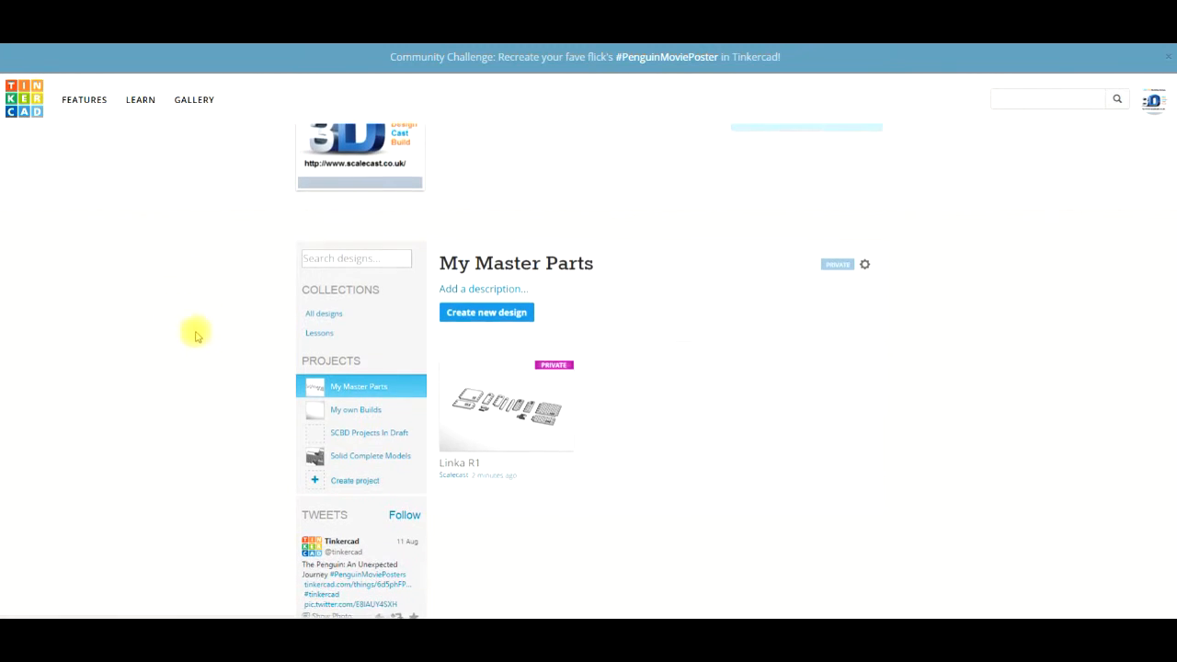
{"action": "left_click", "coordinate": [358, 410]}
{"action": "mouse_move", "coordinate": [481, 416]}
{"action": "left_click", "coordinate": [492, 371]}
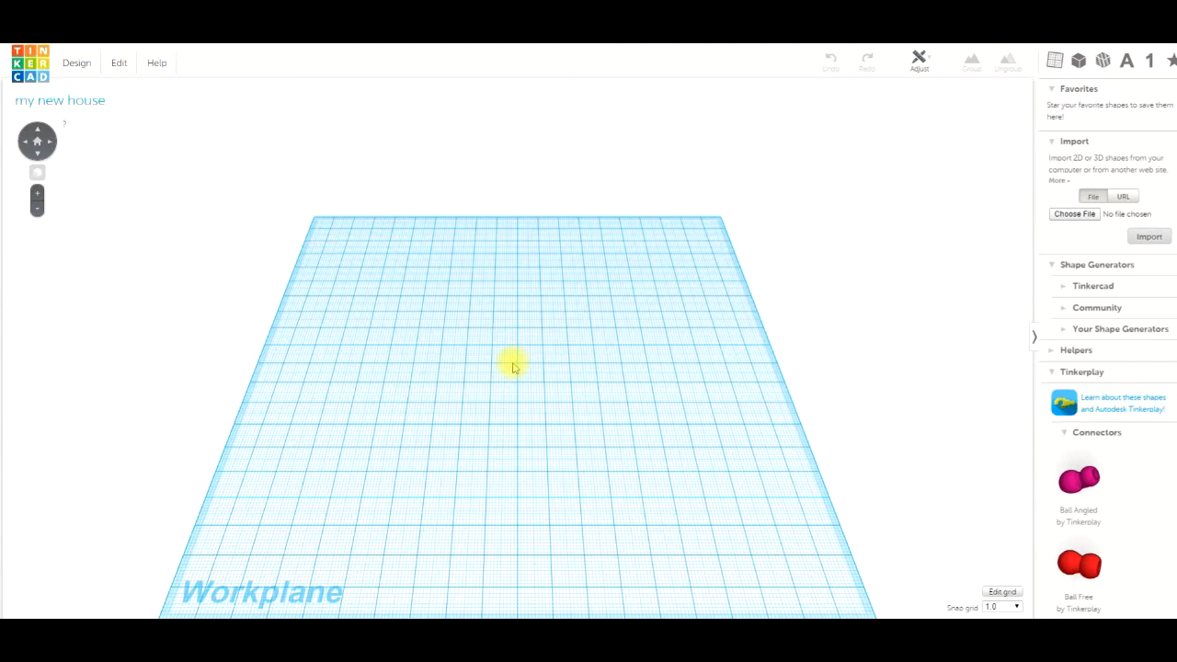
Paste the copied roof parts and move them together to the back right corner of the workplane
{"action": "key", "text": "ctrl+v"}
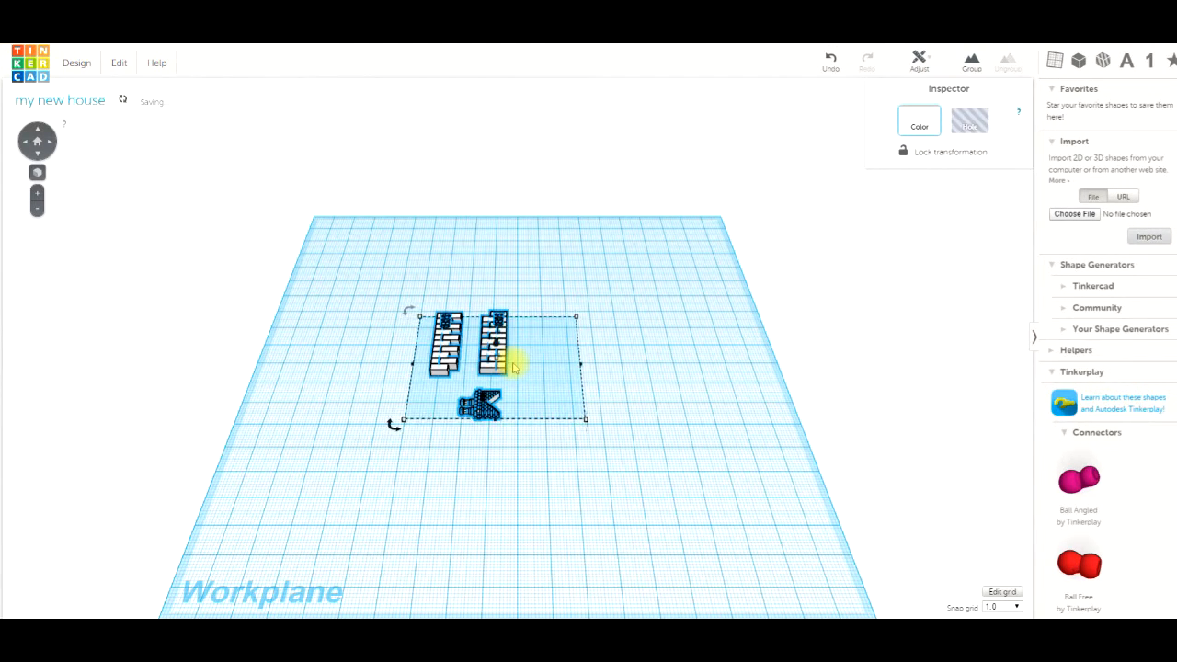
{"action": "left_click", "coordinate": [533, 506]}
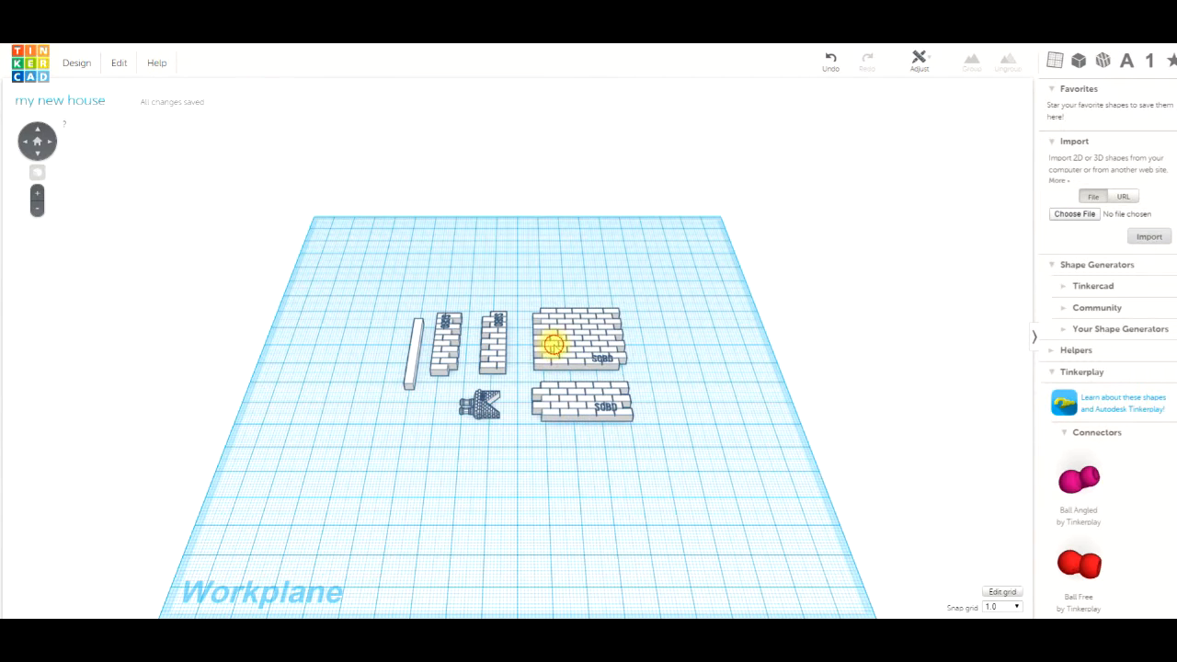
{"action": "left_click", "coordinate": [542, 348]}
{"action": "left_click_drag", "start_coordinate": [365, 291], "coordinate": [603, 439]}
{"action": "left_click_drag", "start_coordinate": [547, 351], "coordinate": [666, 244]}
{"action": "left_click", "coordinate": [454, 423]}
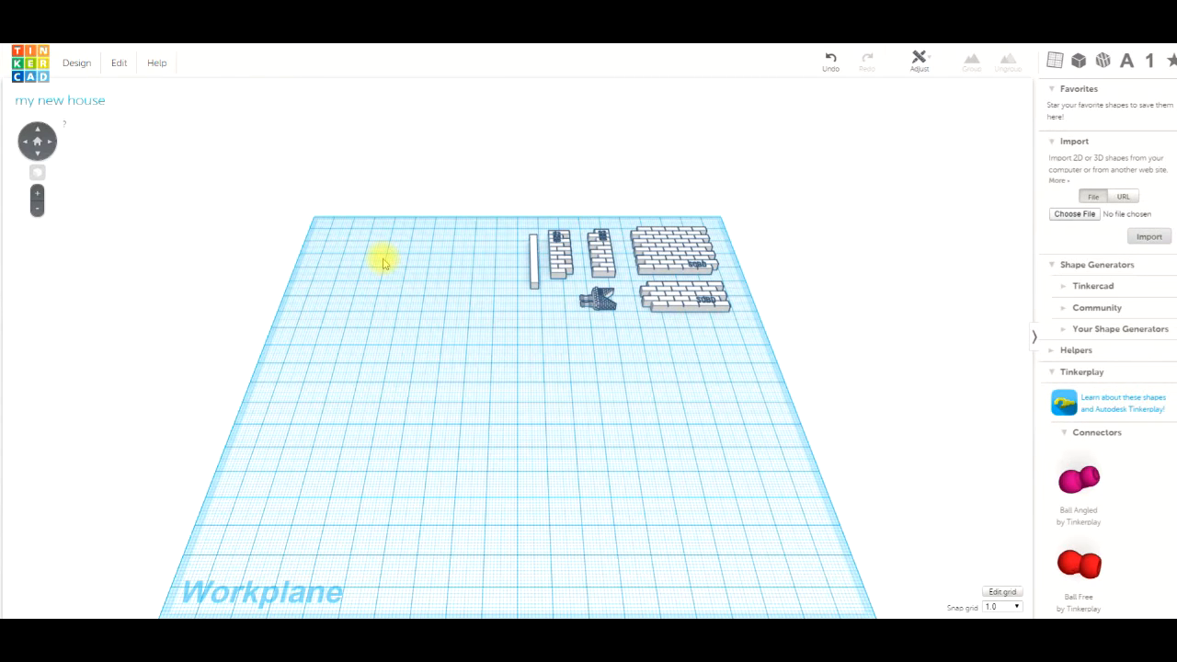
Try stretching the shorter wide brick panel from its front left corner, and undo the resize
{"action": "scroll", "coordinate": [641, 334], "scroll_direction": "up", "scroll_amount": 5}
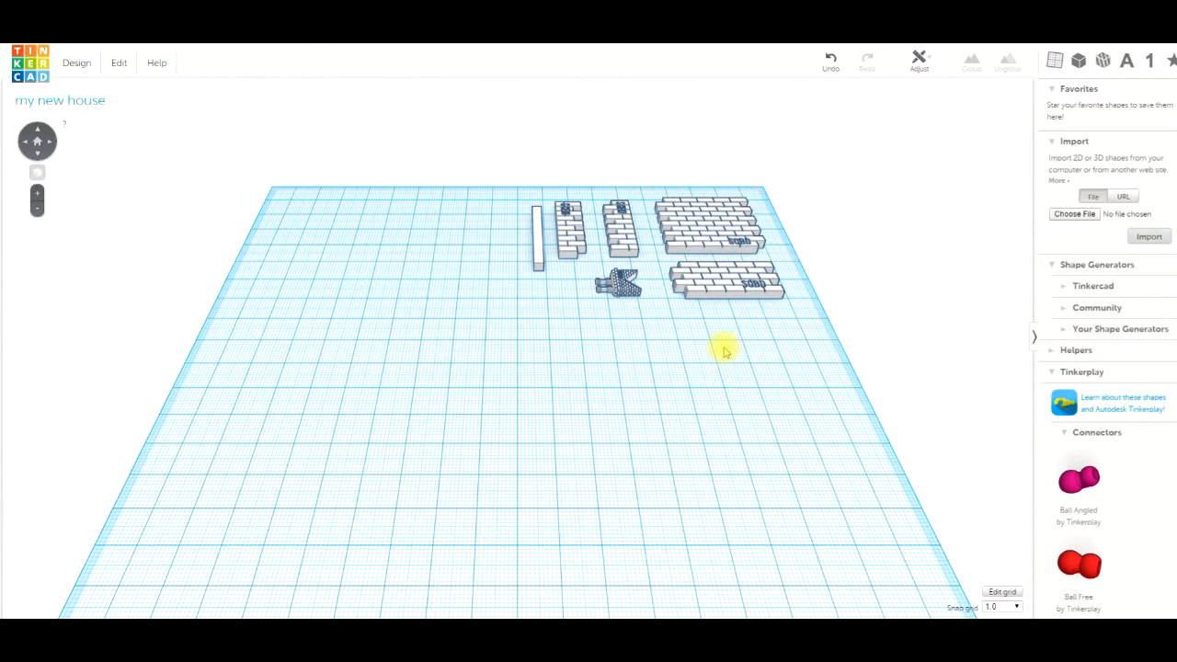
{"action": "left_click", "coordinate": [718, 280]}
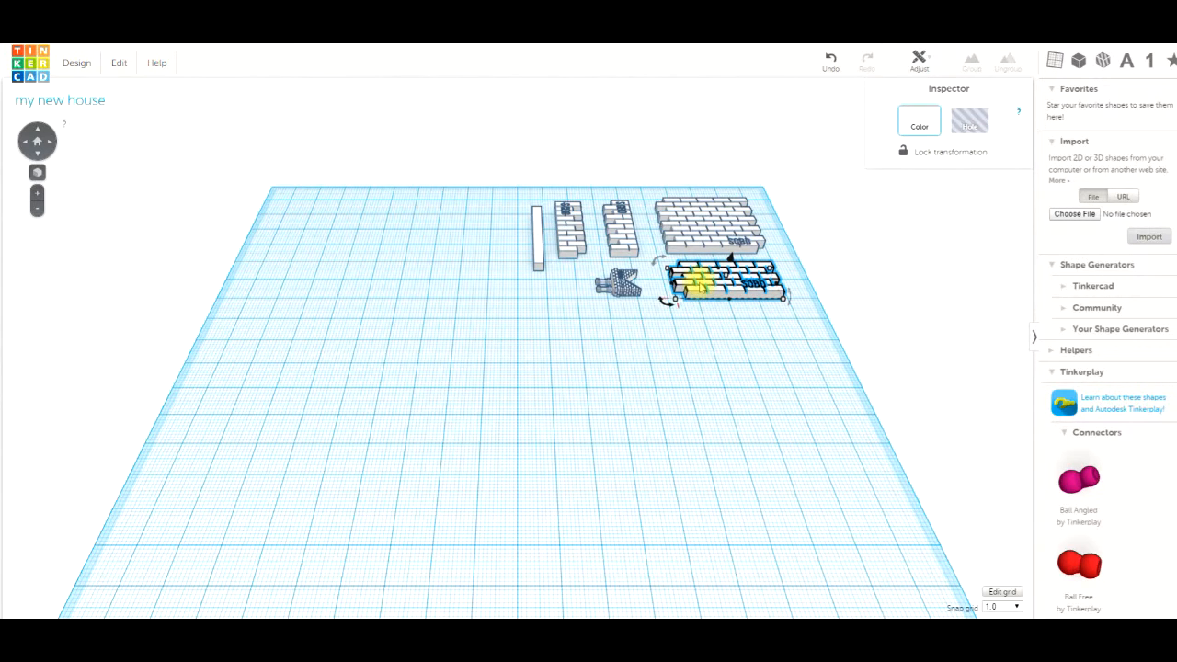
{"action": "mouse_move", "coordinate": [674, 299]}
{"action": "left_click_drag", "start_coordinate": [674, 299], "coordinate": [649, 341]}
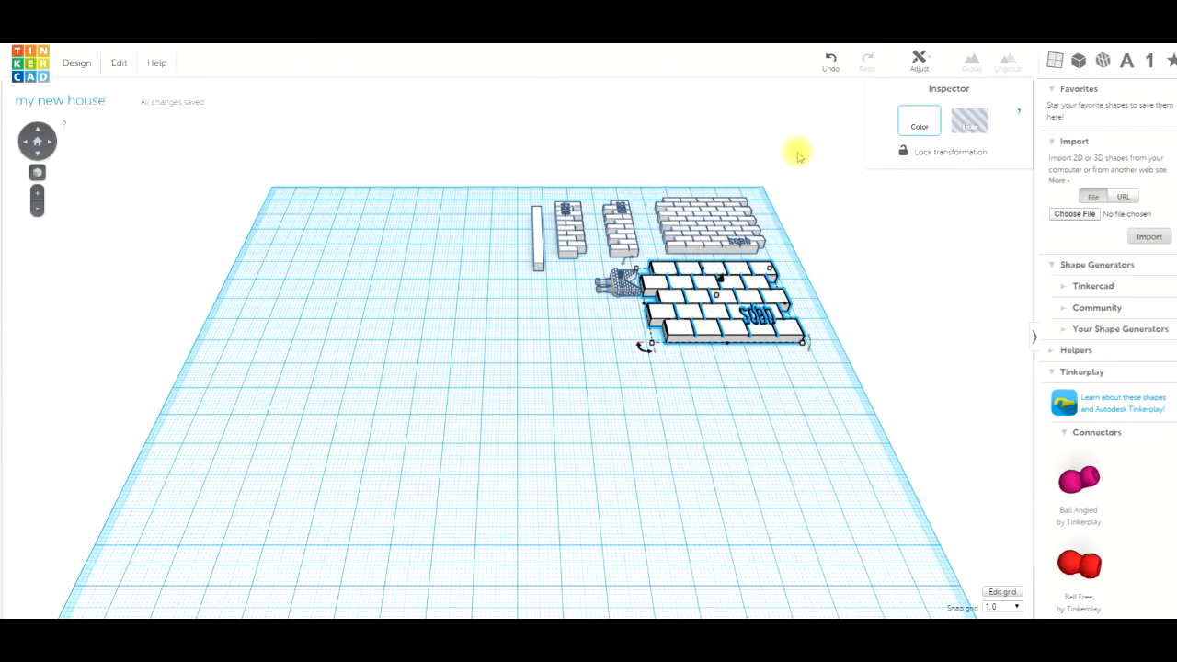
{"action": "left_click", "coordinate": [831, 62]}
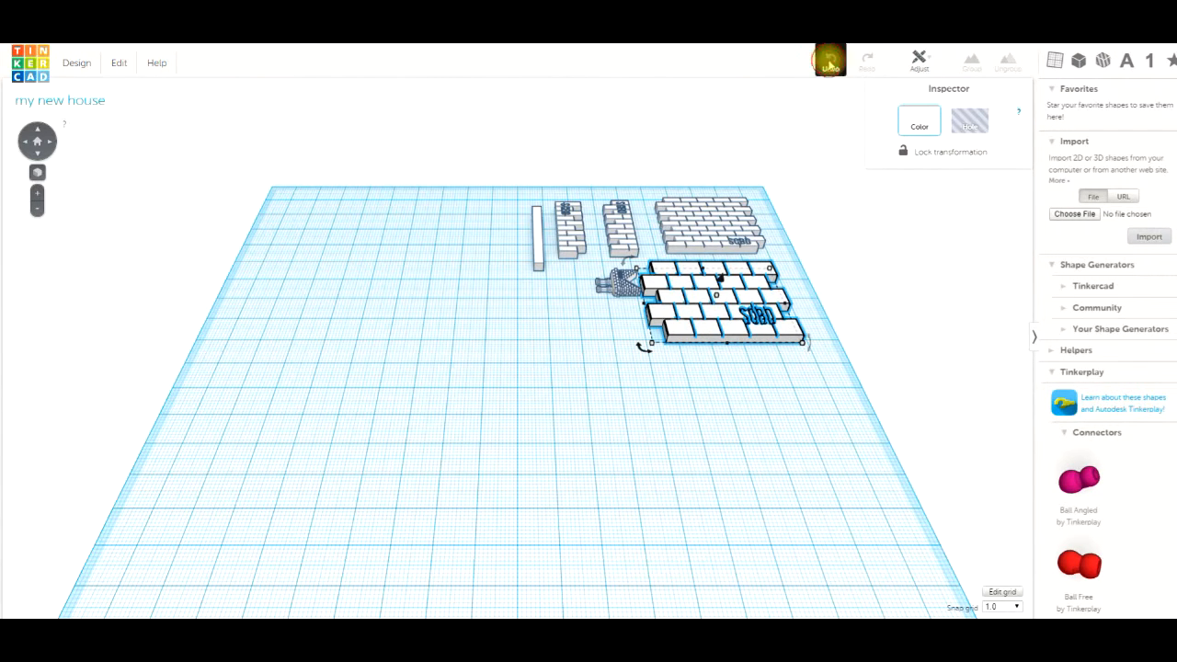
{"action": "left_click", "coordinate": [721, 335]}
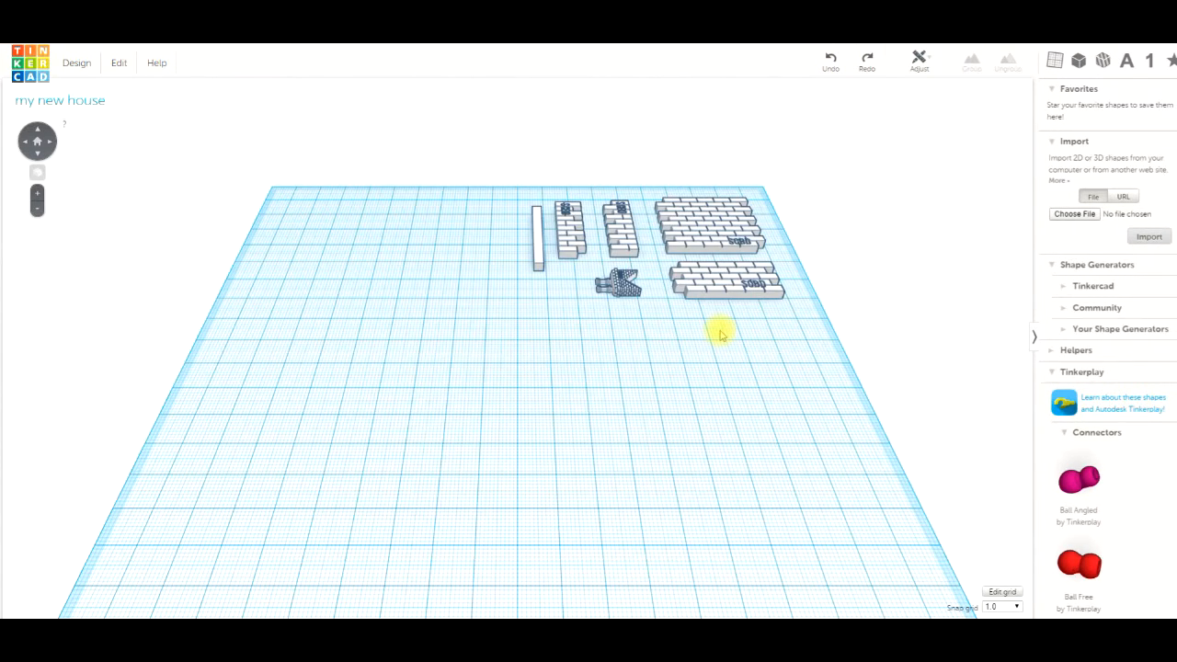
Try increasing the height of the shorter wide brick panel, and undo the change
{"action": "left_click", "coordinate": [723, 276]}
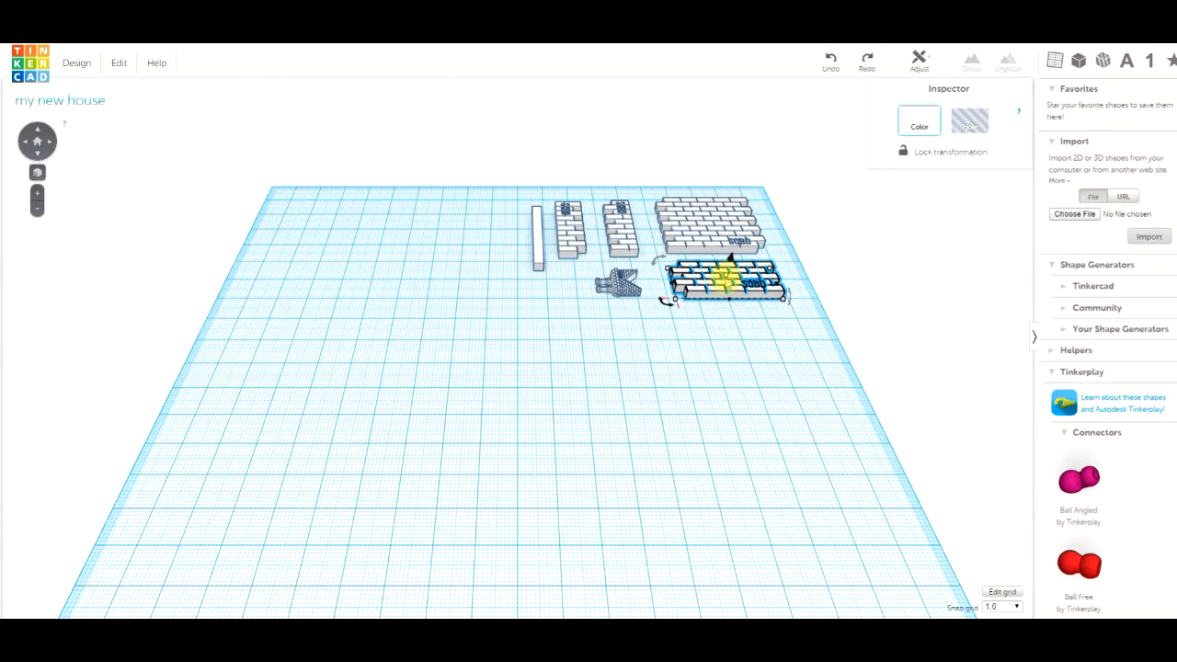
{"action": "left_click_drag", "start_coordinate": [725, 275], "coordinate": [739, 234]}
{"action": "left_click", "coordinate": [727, 319]}
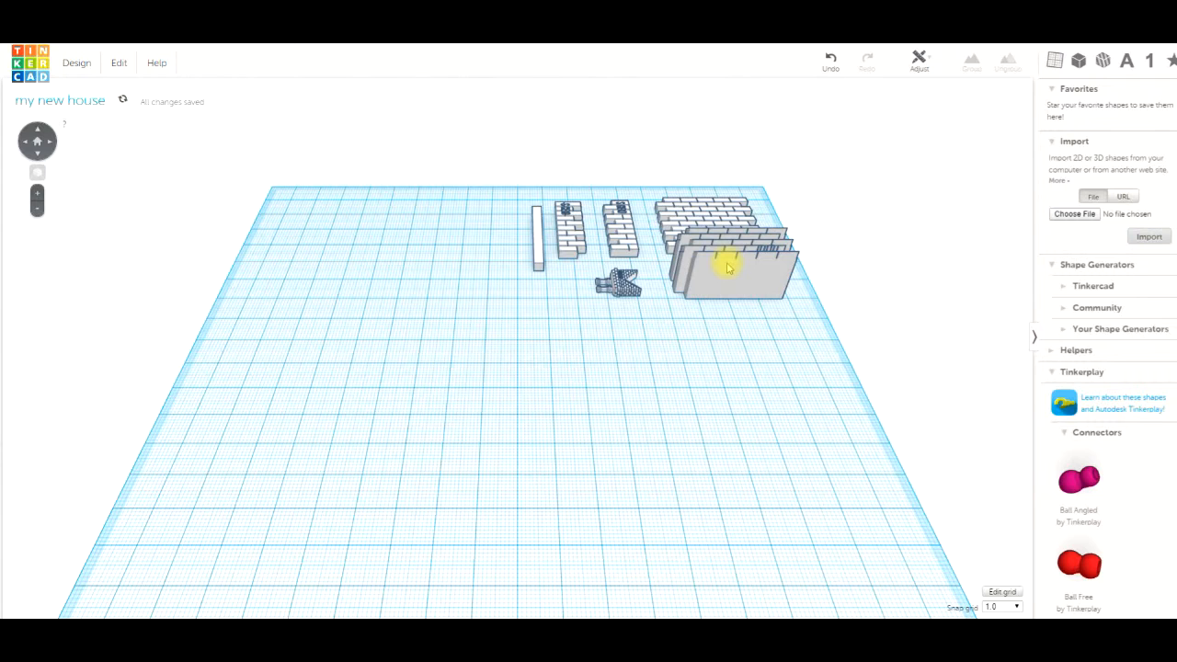
{"action": "left_click", "coordinate": [829, 62]}
{"action": "left_click", "coordinate": [760, 370]}
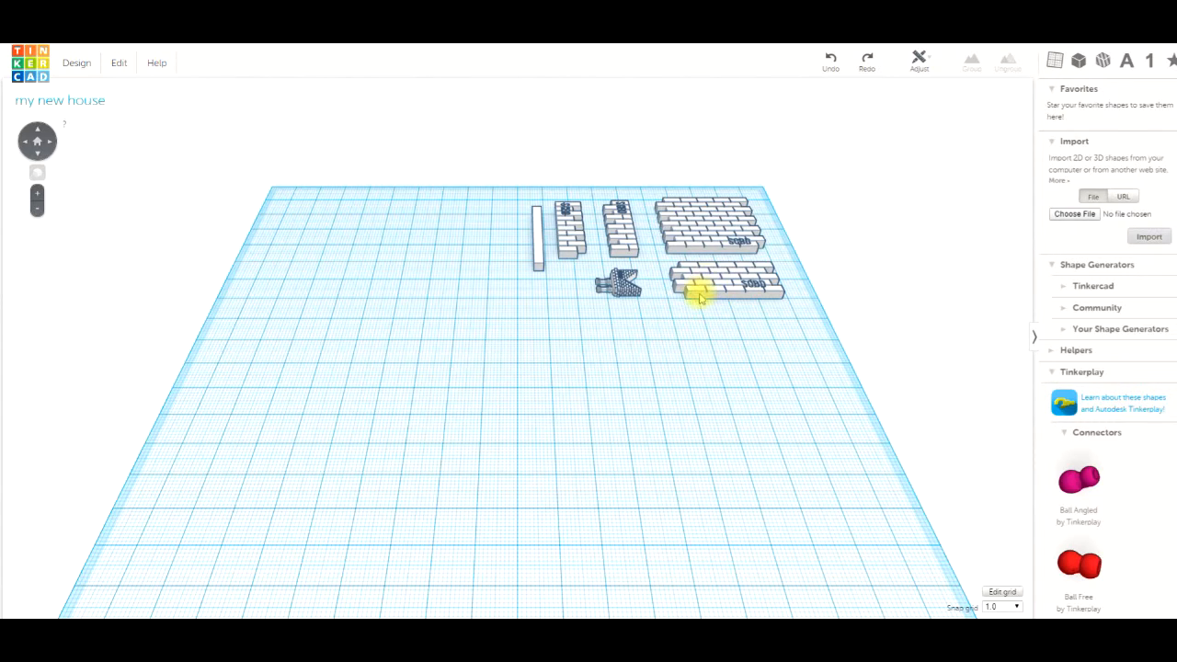
Stretch the shorter wide brick panel upward again by a smaller amount
{"action": "left_click", "coordinate": [726, 279]}
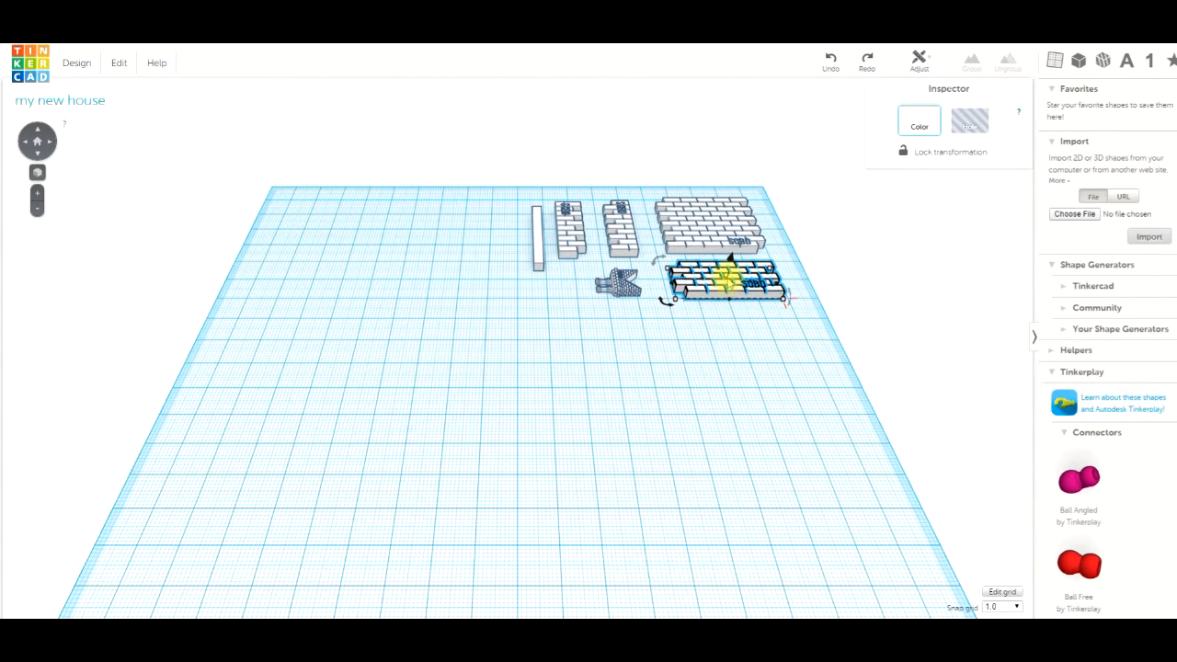
{"action": "left_click_drag", "start_coordinate": [729, 276], "coordinate": [723, 243]}
{"action": "left_click", "coordinate": [727, 359]}
{"action": "left_click", "coordinate": [733, 289]}
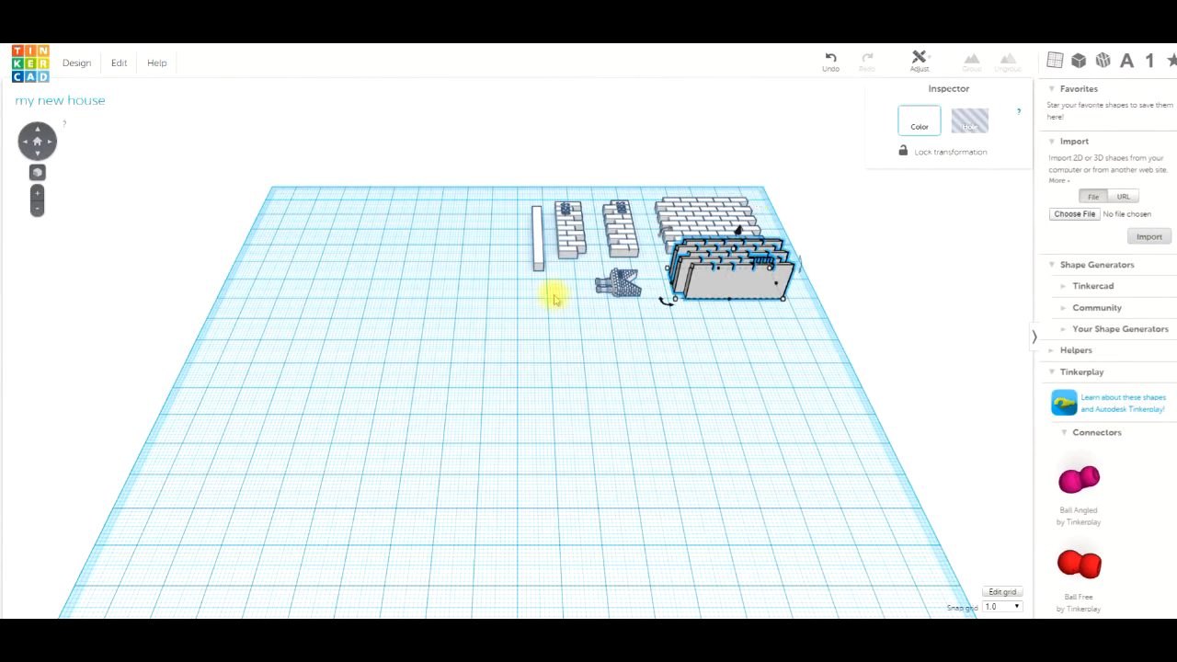
Widen the larger brick panel slightly from its back left corner, and undo the size changes on both wide panels
{"action": "left_click", "coordinate": [666, 208]}
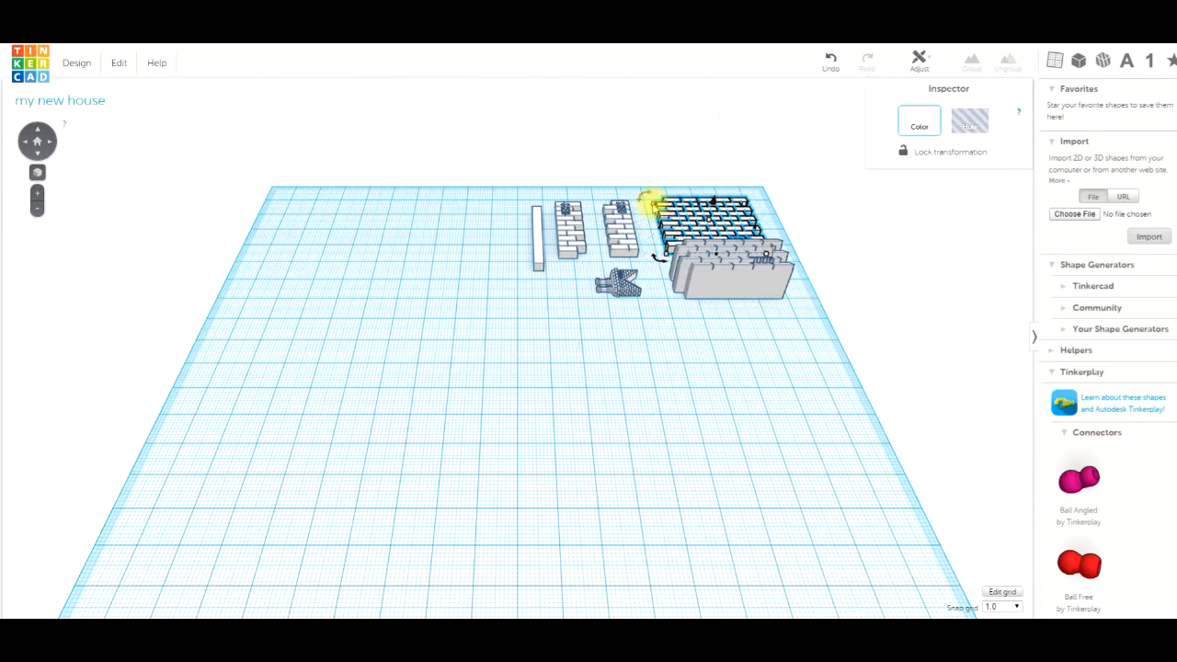
{"action": "left_click_drag", "start_coordinate": [643, 199], "coordinate": [638, 194]}
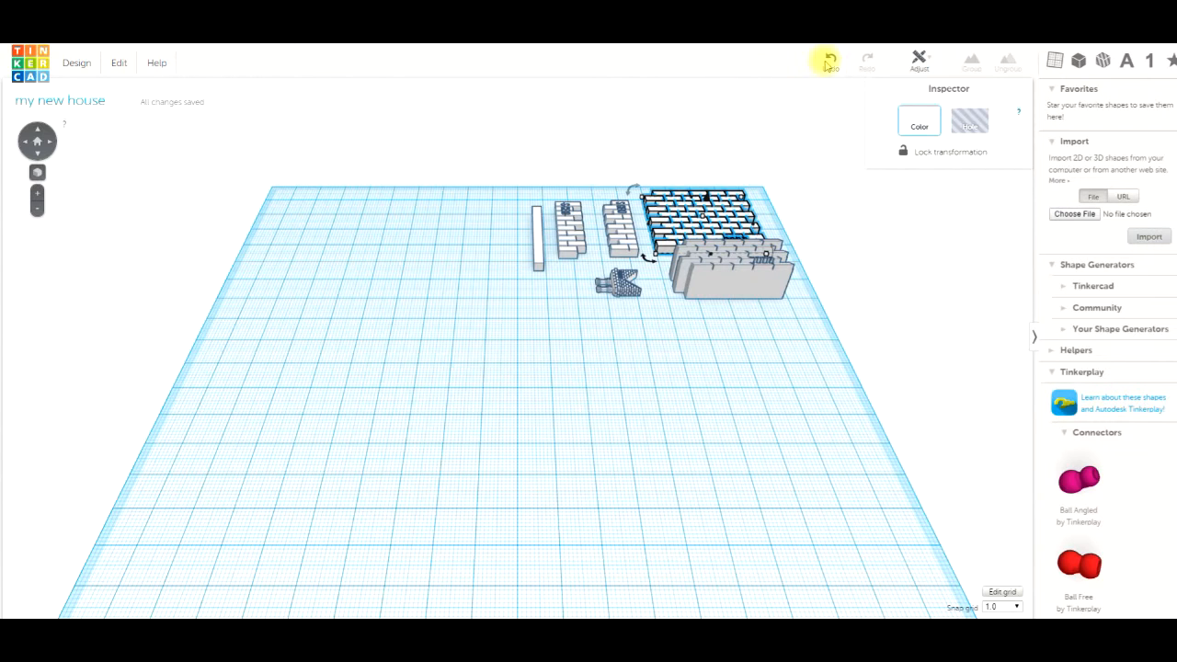
{"action": "left_click", "coordinate": [830, 63]}
{"action": "left_click", "coordinate": [830, 63]}
{"action": "left_click", "coordinate": [667, 374]}
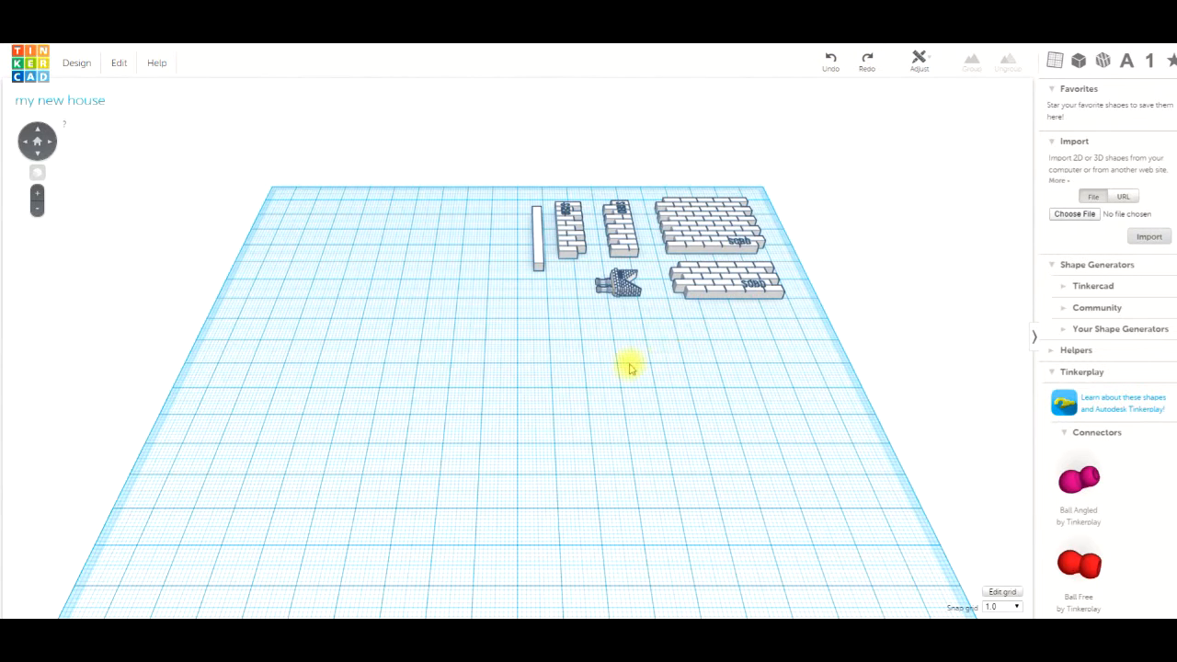
Try to move the narrow brick part beside the plain bar, and undo the accidental widening
{"action": "scroll", "coordinate": [607, 354], "scroll_direction": "down", "scroll_amount": 5}
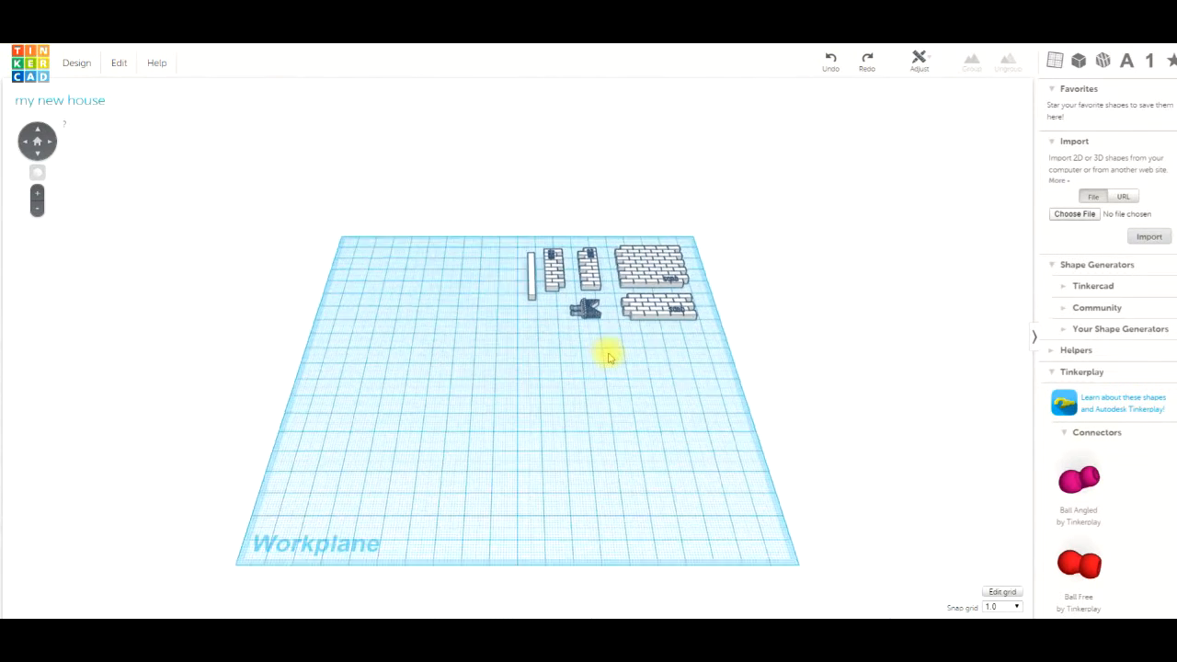
{"action": "left_click", "coordinate": [550, 280]}
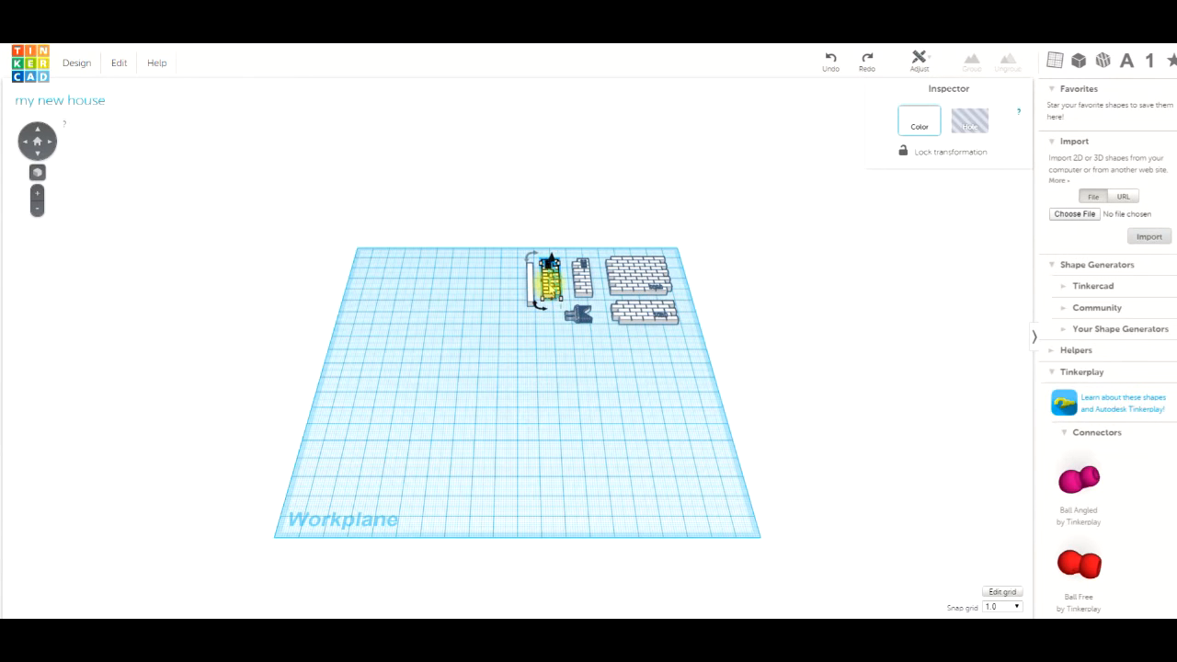
{"action": "left_click_drag", "start_coordinate": [542, 281], "coordinate": [535, 342]}
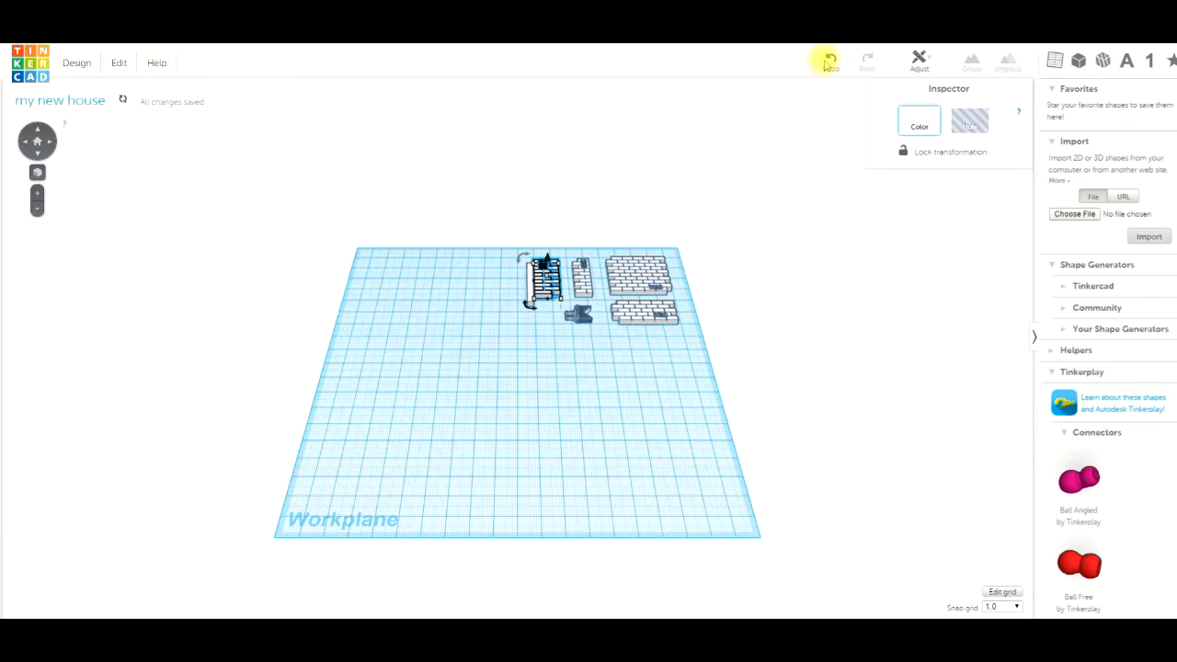
{"action": "left_click", "coordinate": [828, 62]}
{"action": "left_click", "coordinate": [572, 376]}
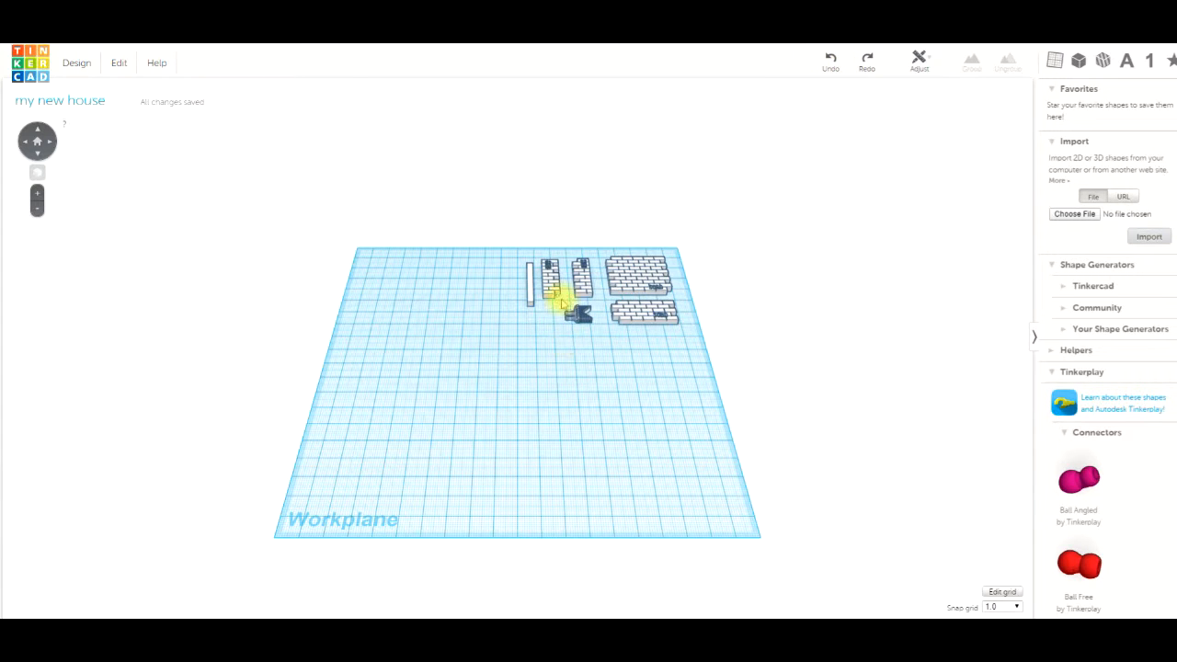
Move the narrow brick part nearest the plain bar to the middle of the workplane and deselect it
{"action": "left_click_drag", "start_coordinate": [548, 283], "coordinate": [511, 380]}
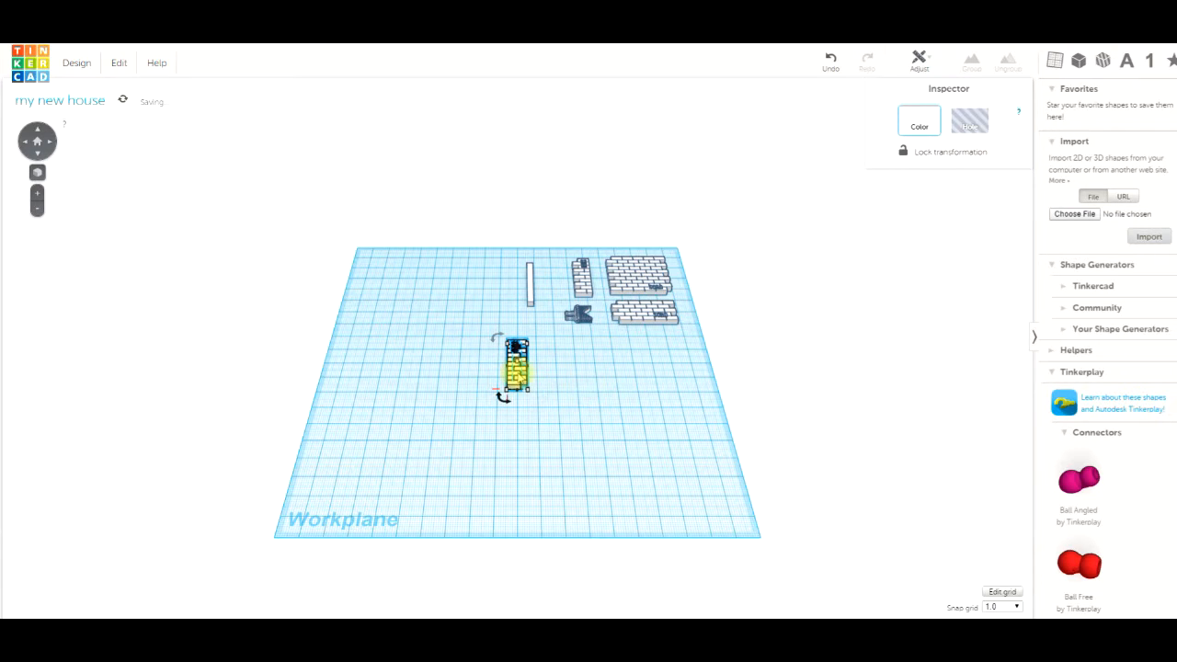
{"action": "left_click", "coordinate": [519, 407]}
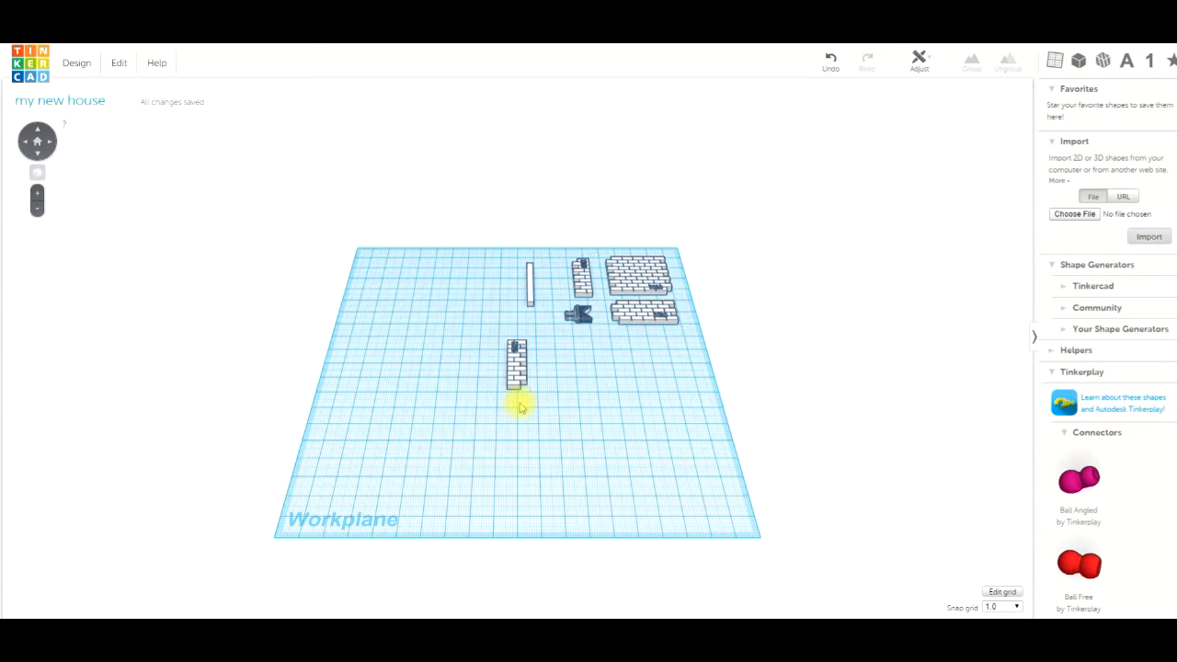